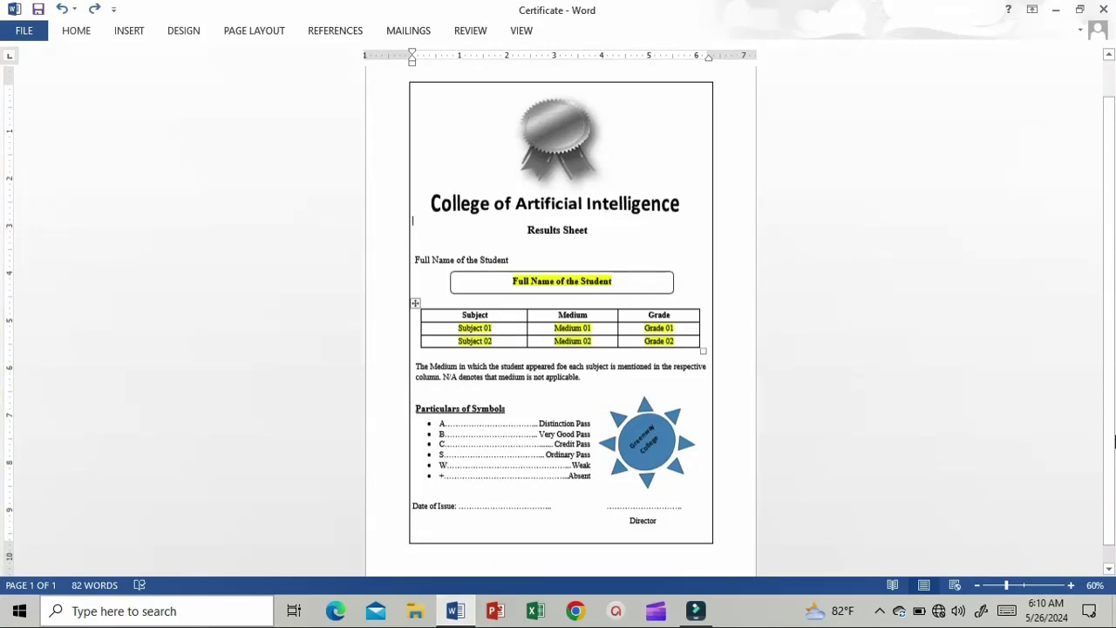
Select the full name, Subject 01, Medium and Grade placeholders on the Word results sheet
{"action": "triple_click", "coordinate": [561, 280]}
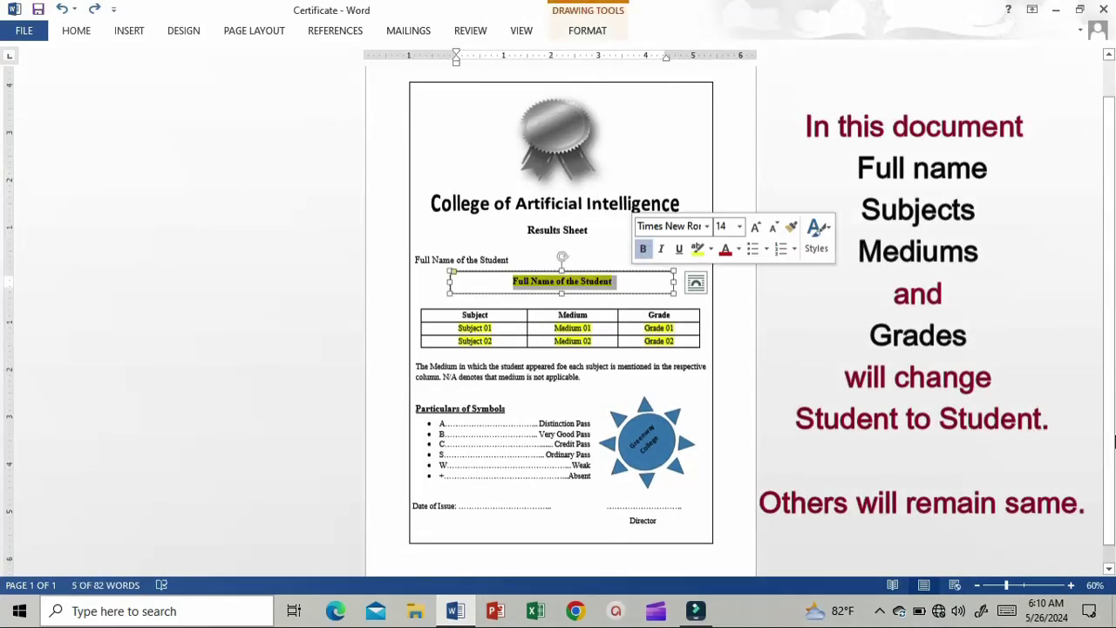
{"action": "triple_click", "coordinate": [474, 328]}
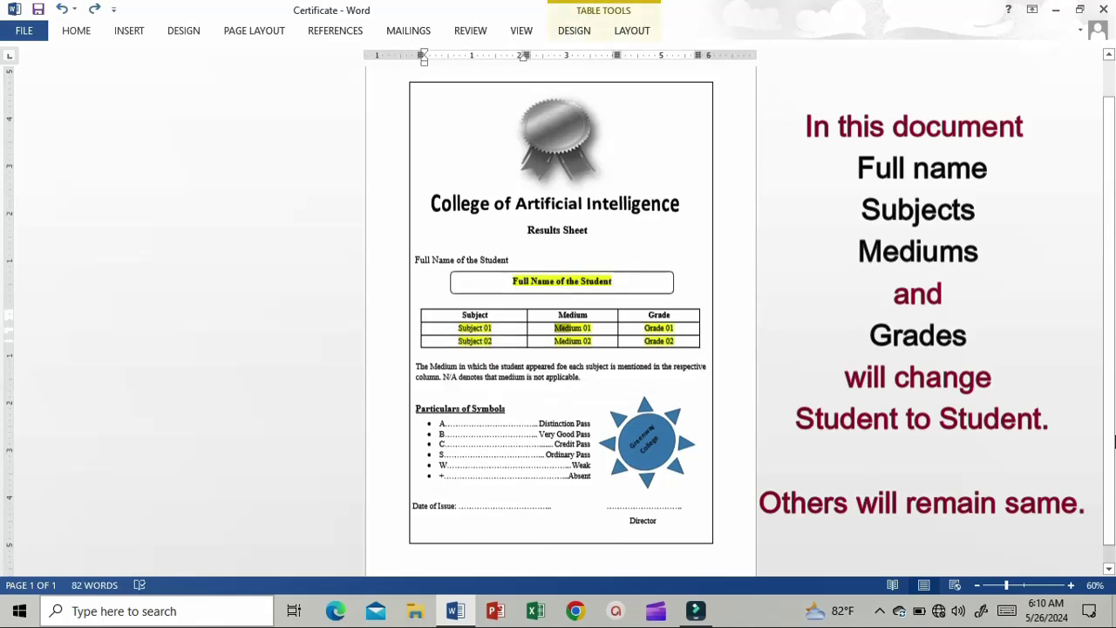
{"action": "left_click_drag", "start_coordinate": [572, 328], "coordinate": [593, 341]}
{"action": "left_click_drag", "start_coordinate": [658, 327], "coordinate": [658, 341]}
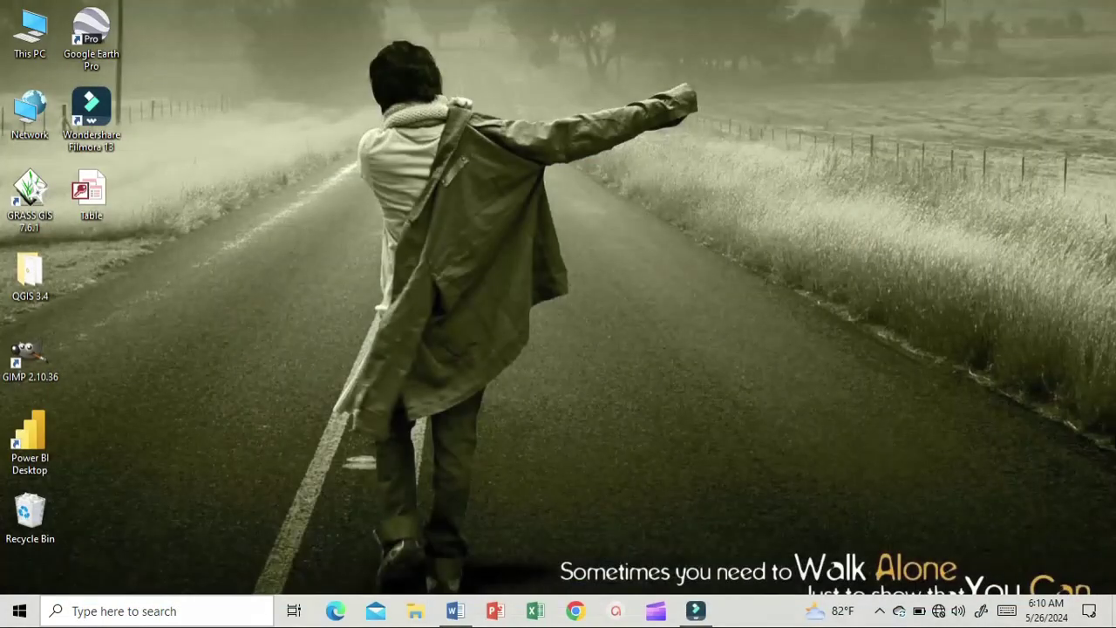
Open the Certificate table in Access and select the First Name, Last Name and Subject 01 columns
{"action": "left_click_drag", "start_coordinate": [91, 187], "coordinate": [275, 193]}
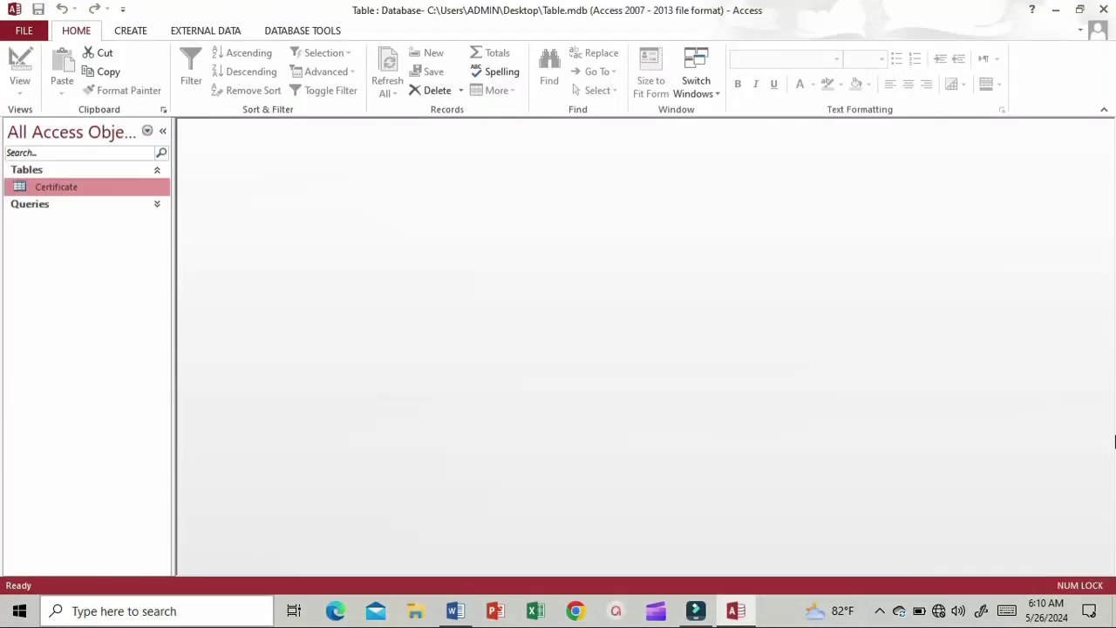
{"action": "key", "text": "Return"}
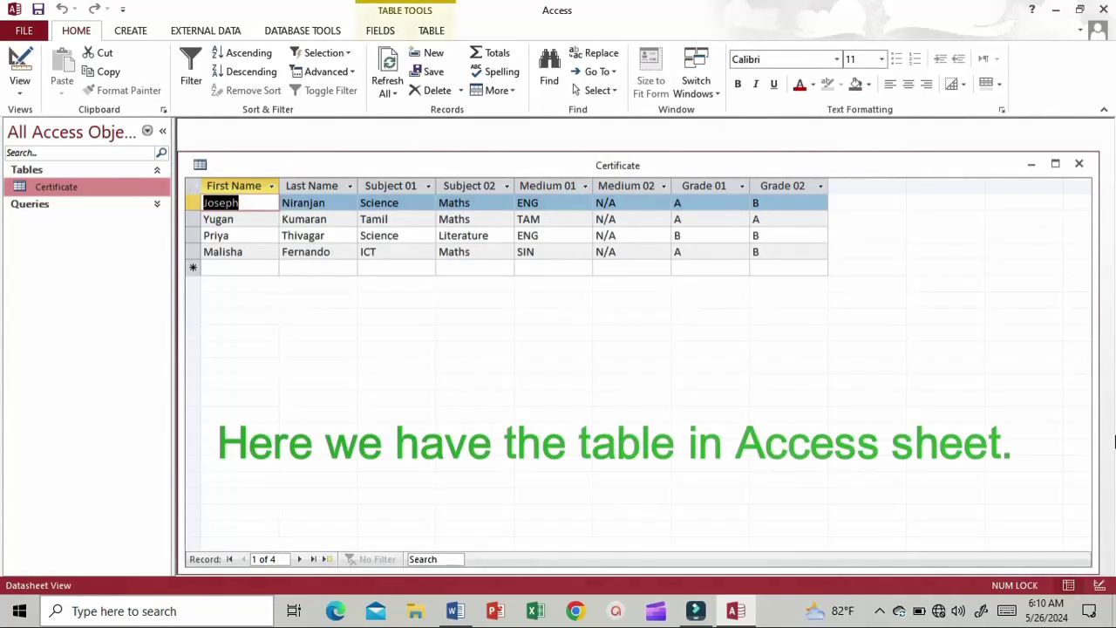
{"action": "key", "text": "ctrl+space"}
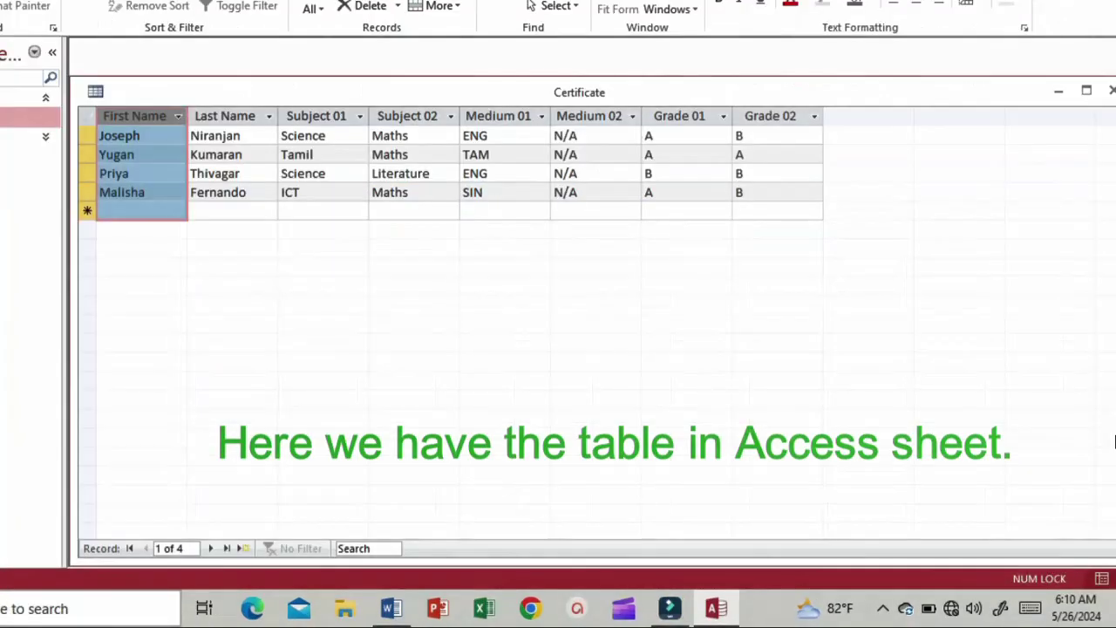
{"action": "key", "text": "Right"}
{"action": "key", "text": "ctrl+space"}
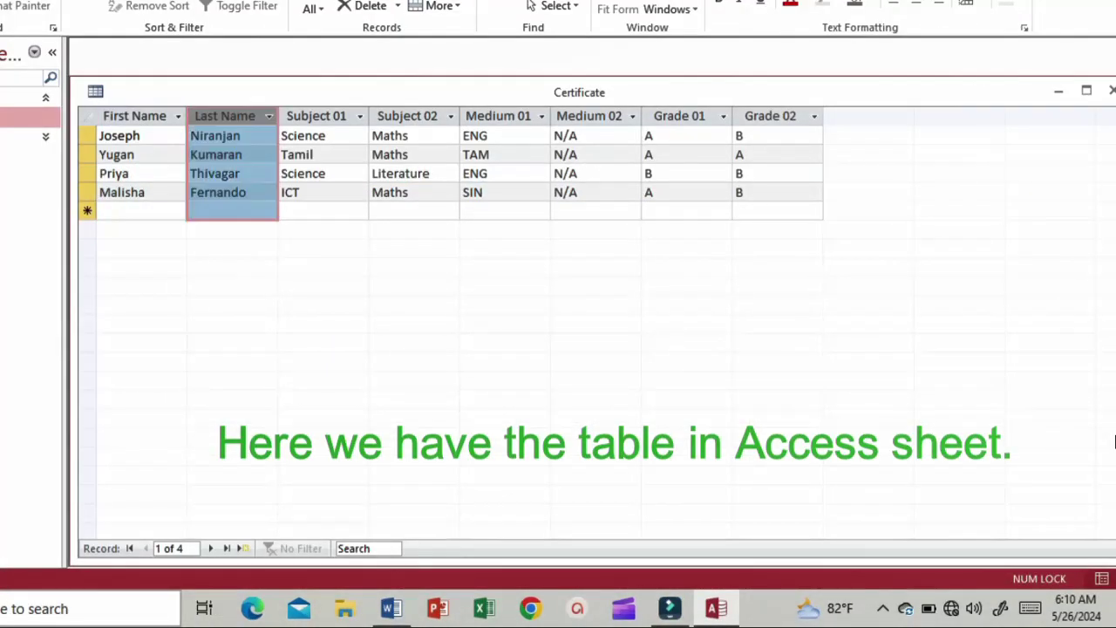
{"action": "key", "text": "Right"}
{"action": "key", "text": "ctrl+space"}
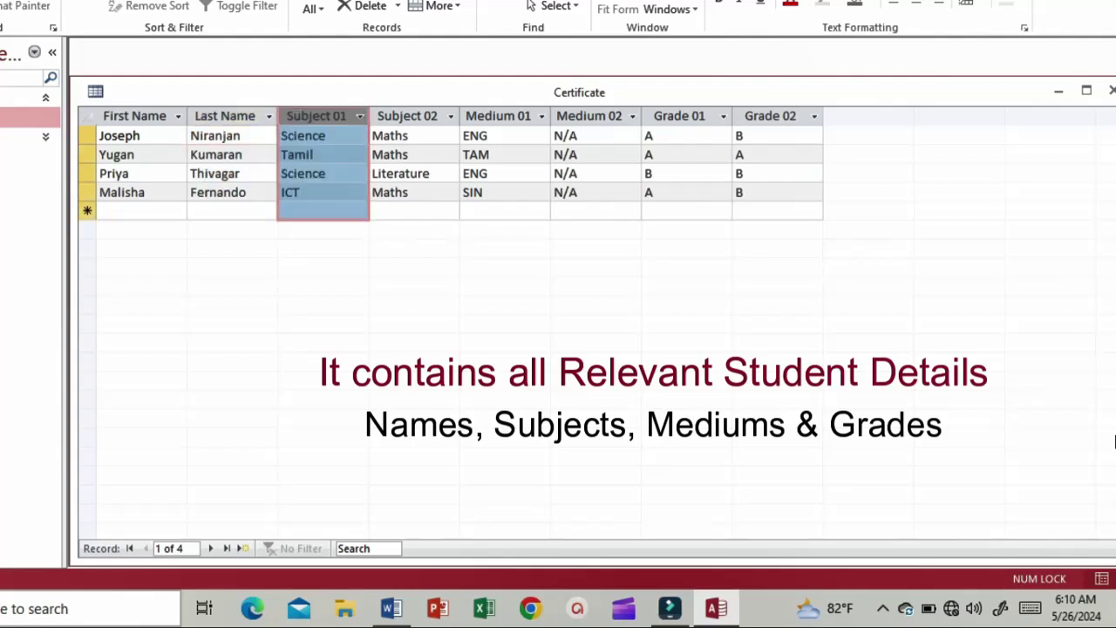
Step through the Subject 02, Medium 01, Medium 02 and Grade 01–02 columns of the table
{"action": "key", "text": "Right"}
{"action": "key", "text": "ctrl+space"}
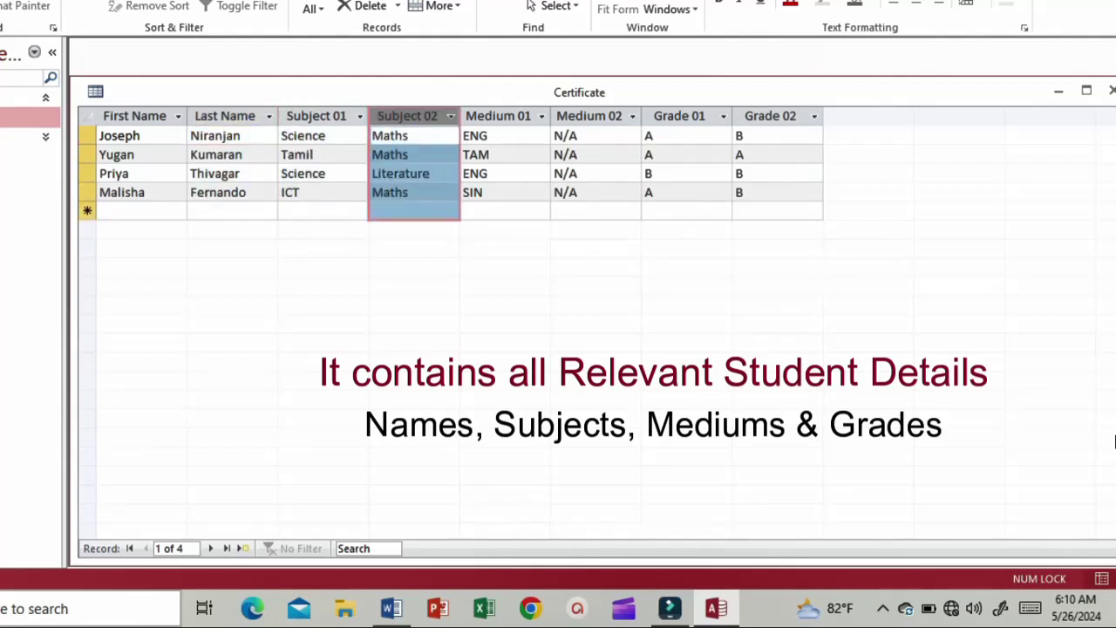
{"action": "key", "text": "Right"}
{"action": "key", "text": "ctrl+space"}
{"action": "key", "text": "Right"}
{"action": "key", "text": "ctrl+space"}
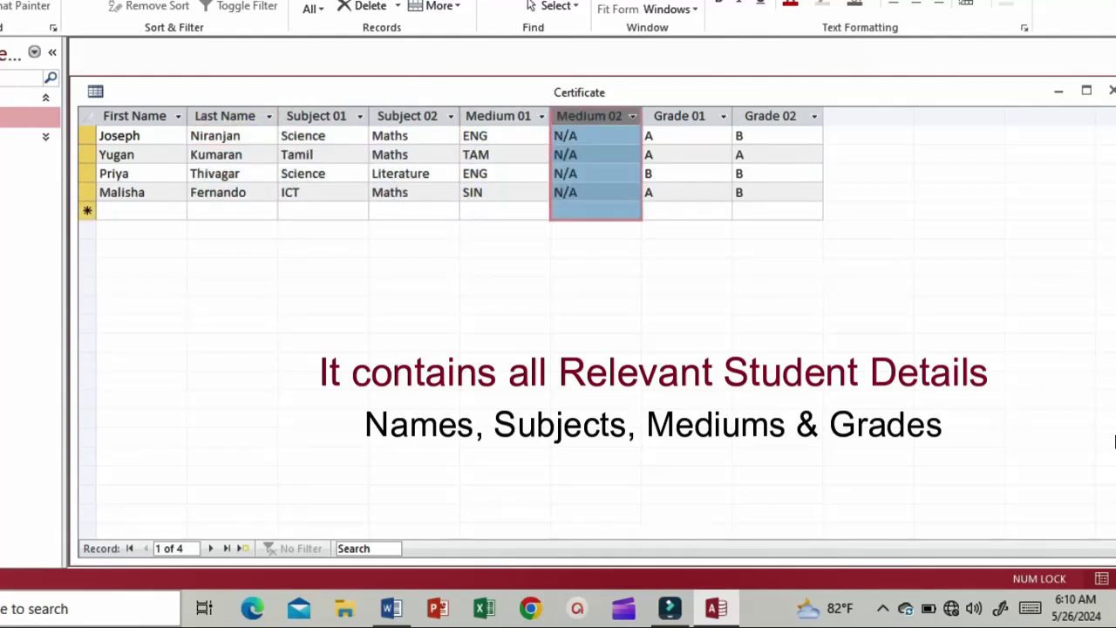
{"action": "key", "text": "Right"}
{"action": "key", "text": "ctrl+space"}
{"action": "key", "text": "shift+Right"}
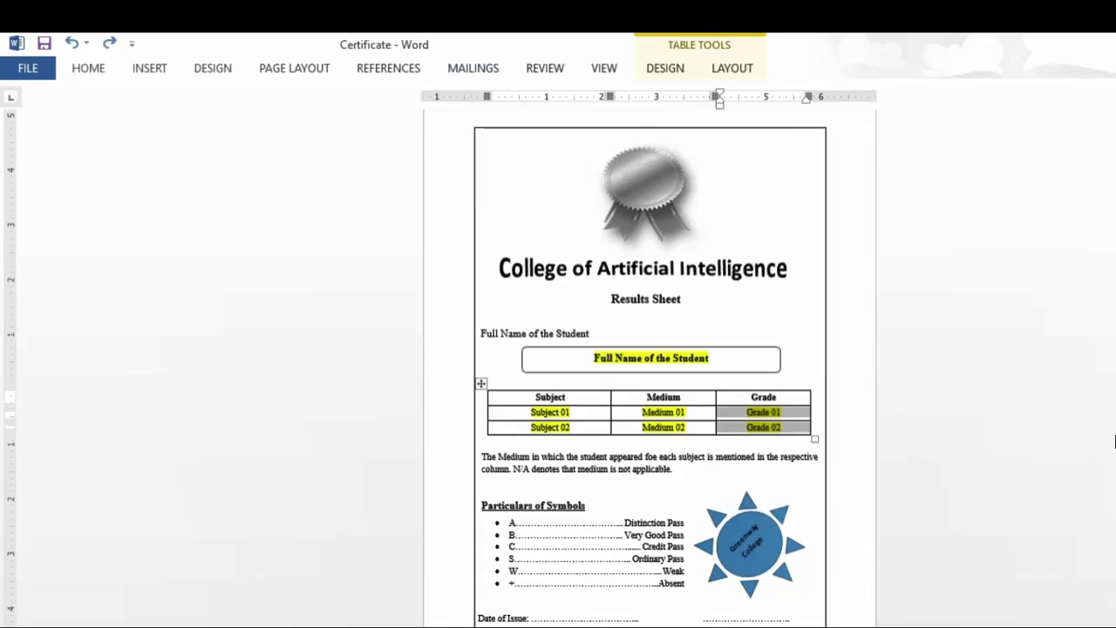
Try Select Recipients > Type a New List, close it empty, and reopen the recipient choices
{"action": "key", "text": "alt+m"}
{"action": "key", "text": "ctrl+F1"}
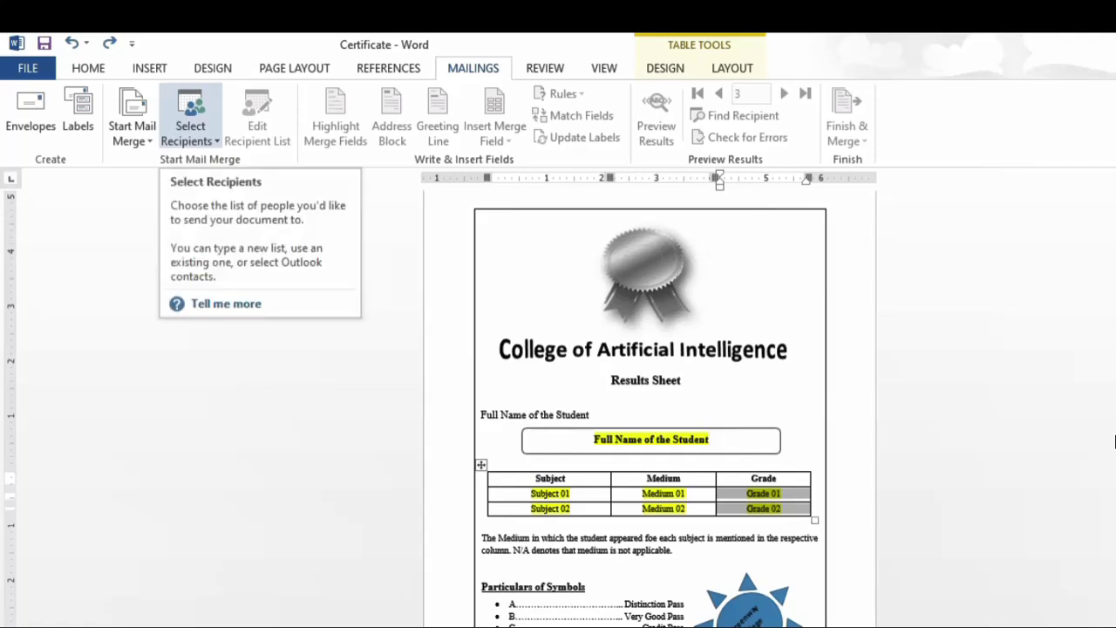
{"action": "left_click", "coordinate": [190, 130]}
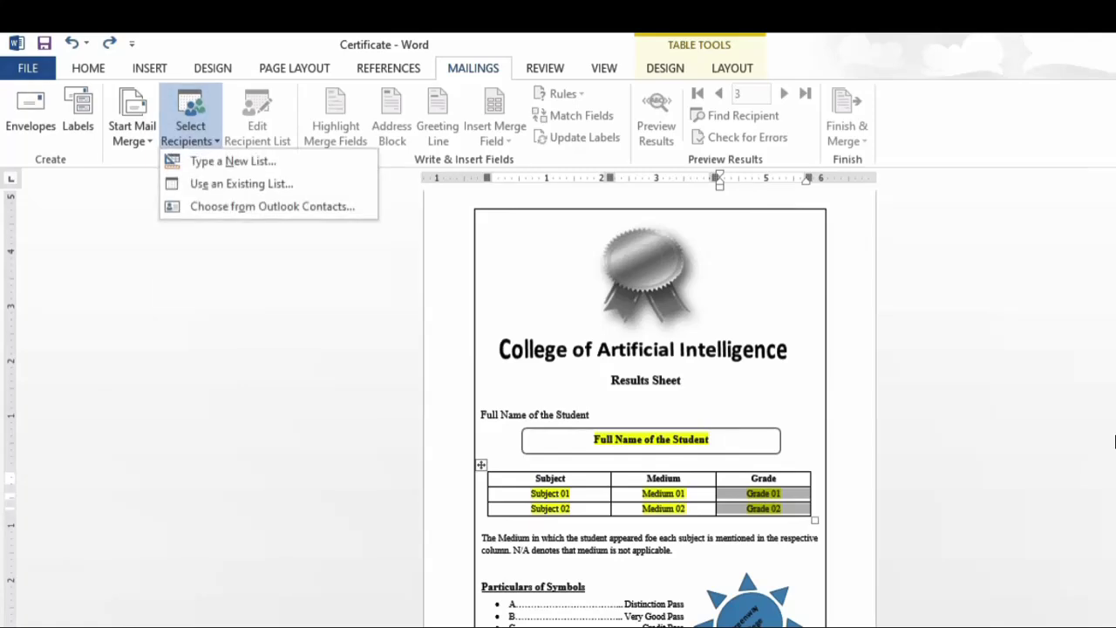
{"action": "key", "text": "Down"}
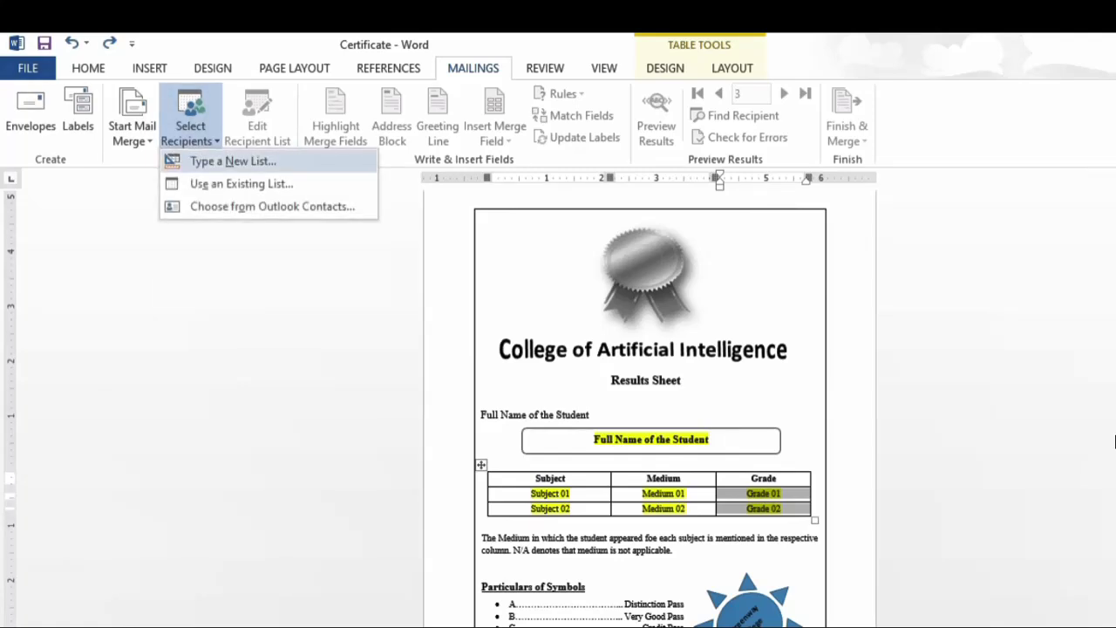
{"action": "key", "text": "Return"}
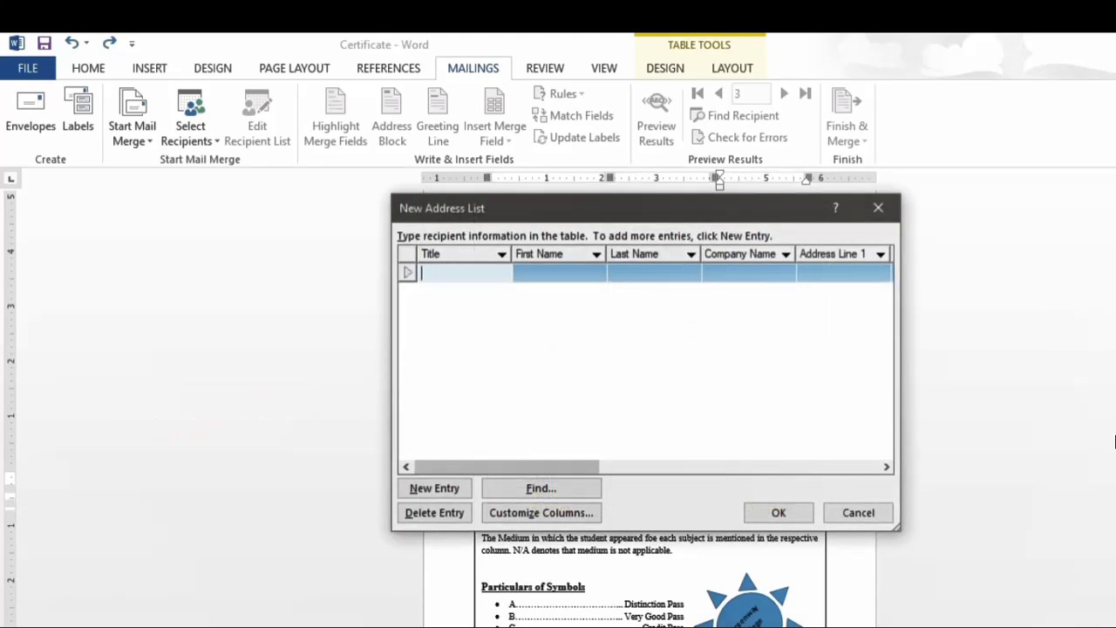
{"action": "left_click", "coordinate": [878, 208]}
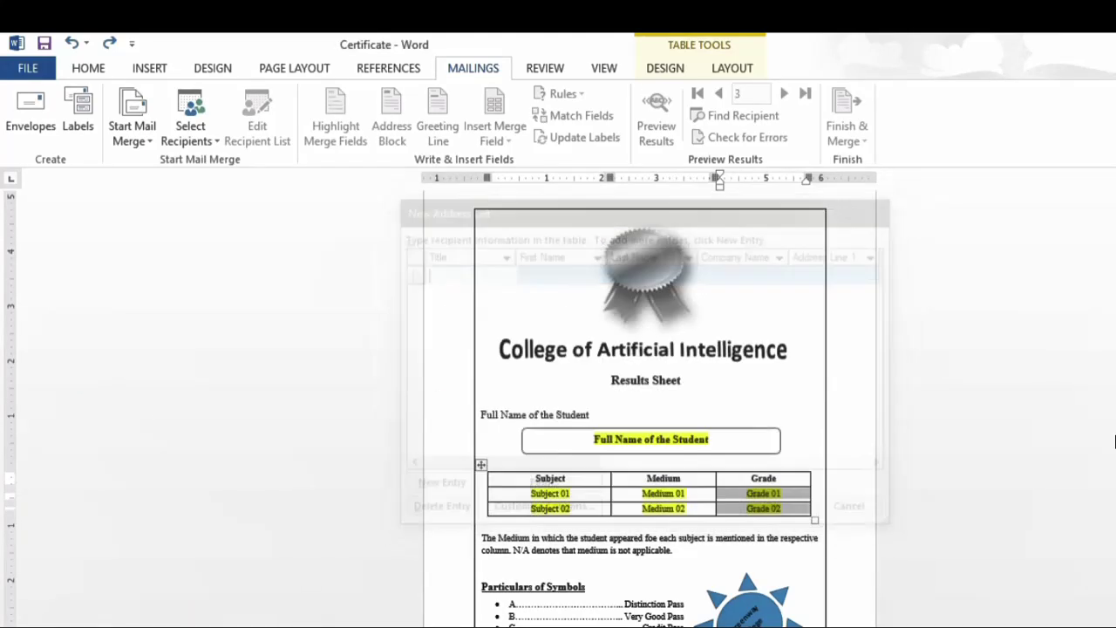
{"action": "left_click", "coordinate": [190, 132]}
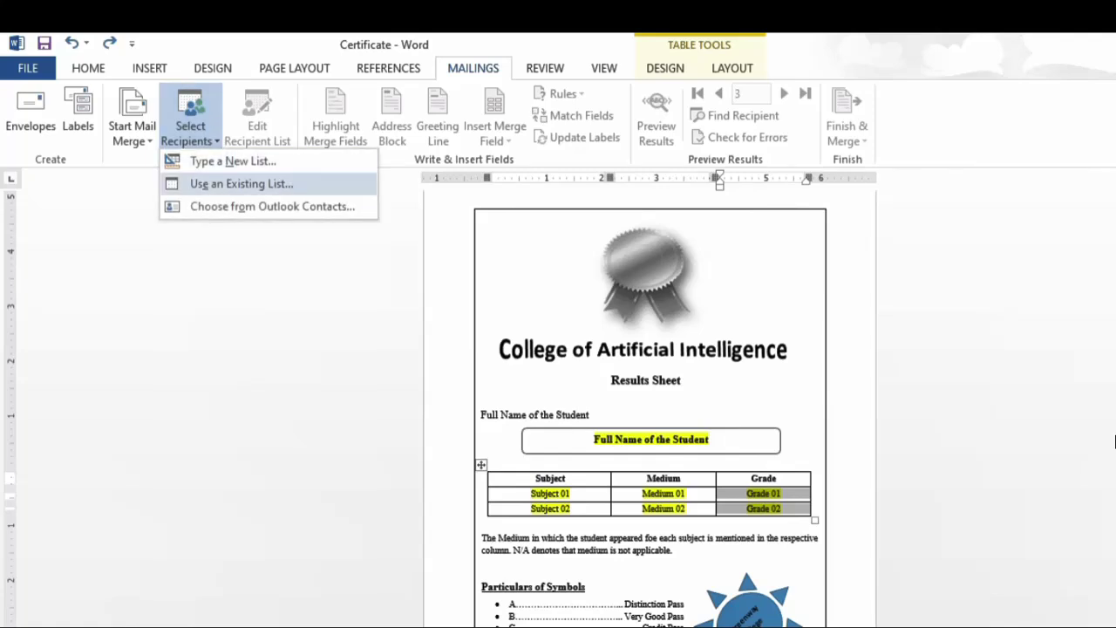
Attach Table.mdb from the Desktop as an existing recipient list
{"action": "left_click", "coordinate": [242, 183]}
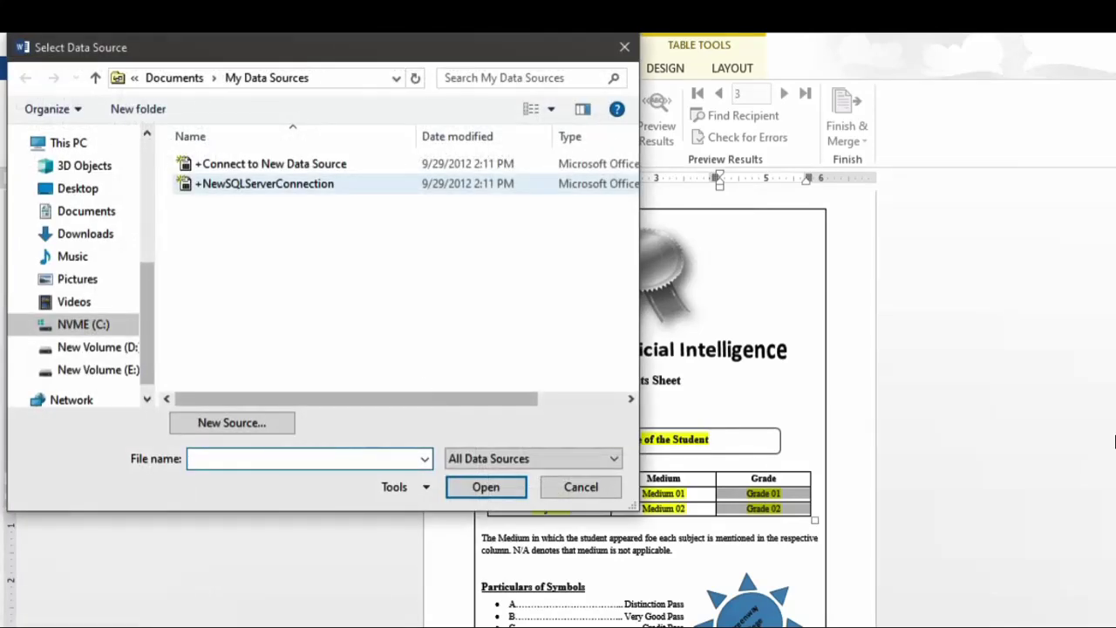
{"action": "scroll", "coordinate": [79, 262], "scroll_direction": "up", "scroll_amount": 5}
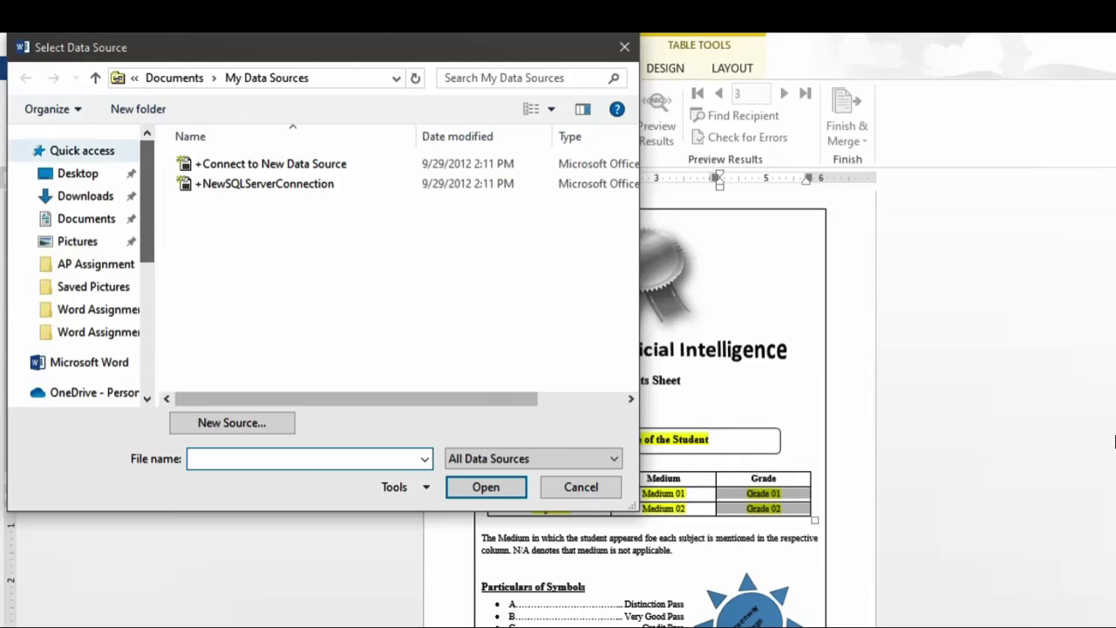
{"action": "left_click", "coordinate": [78, 173]}
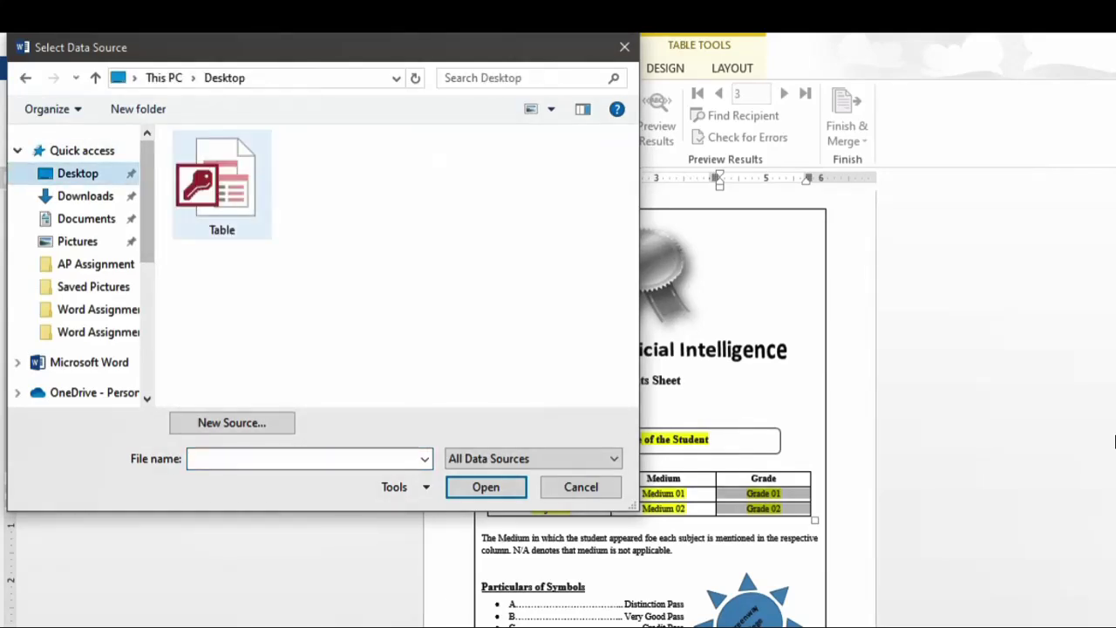
{"action": "double_click", "coordinate": [222, 187]}
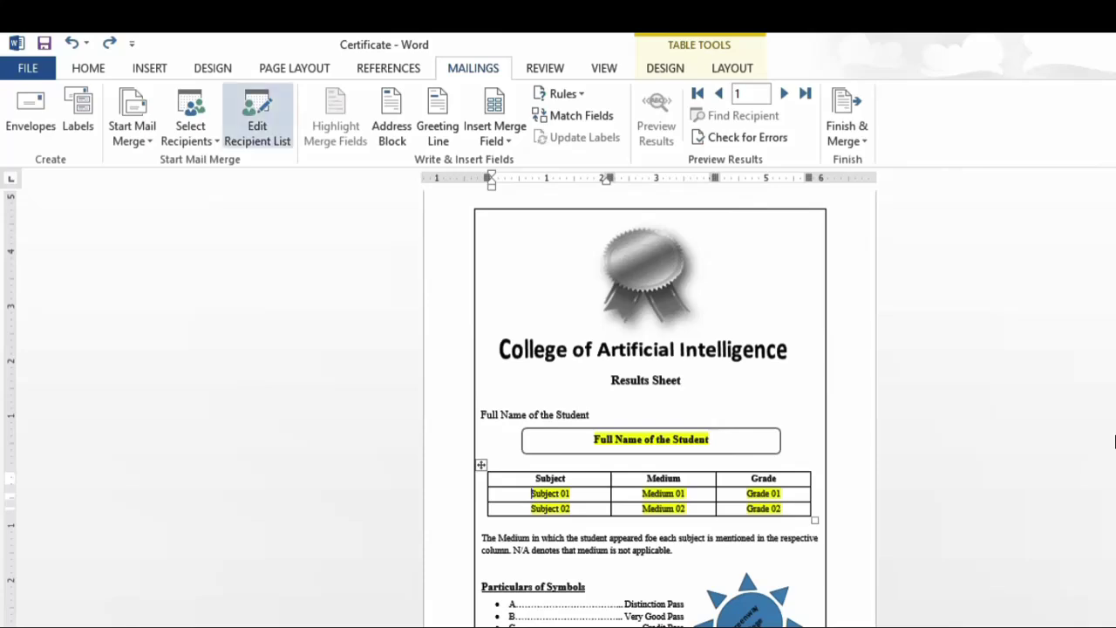
Review the four student records in Edit Recipient List and confirm
{"action": "left_click", "coordinate": [257, 122]}
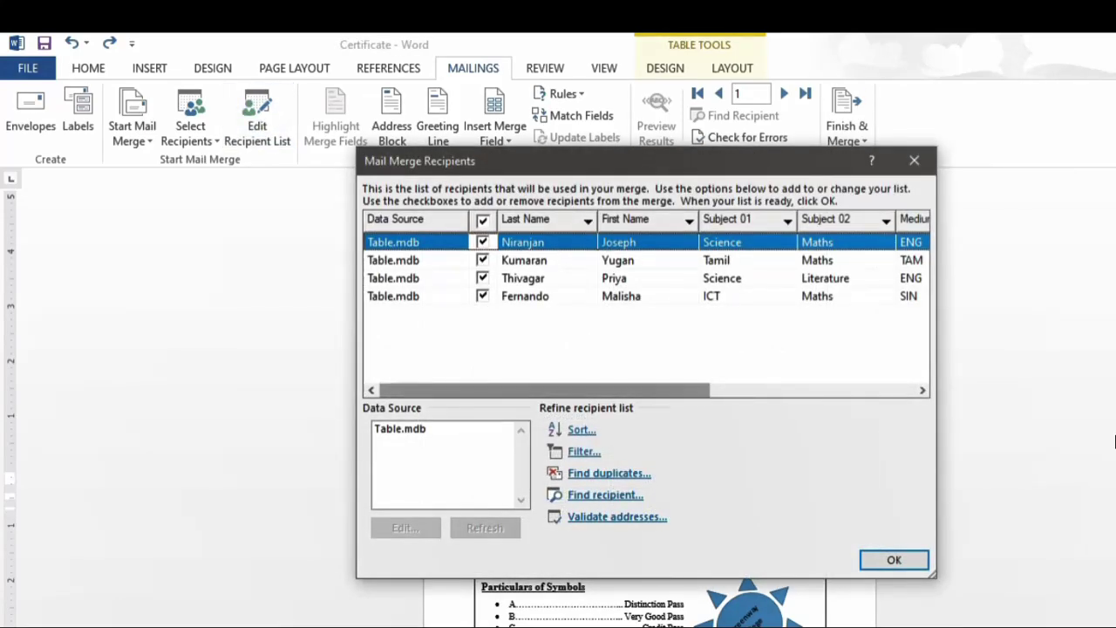
{"action": "left_click_drag", "start_coordinate": [541, 390], "coordinate": [750, 390]}
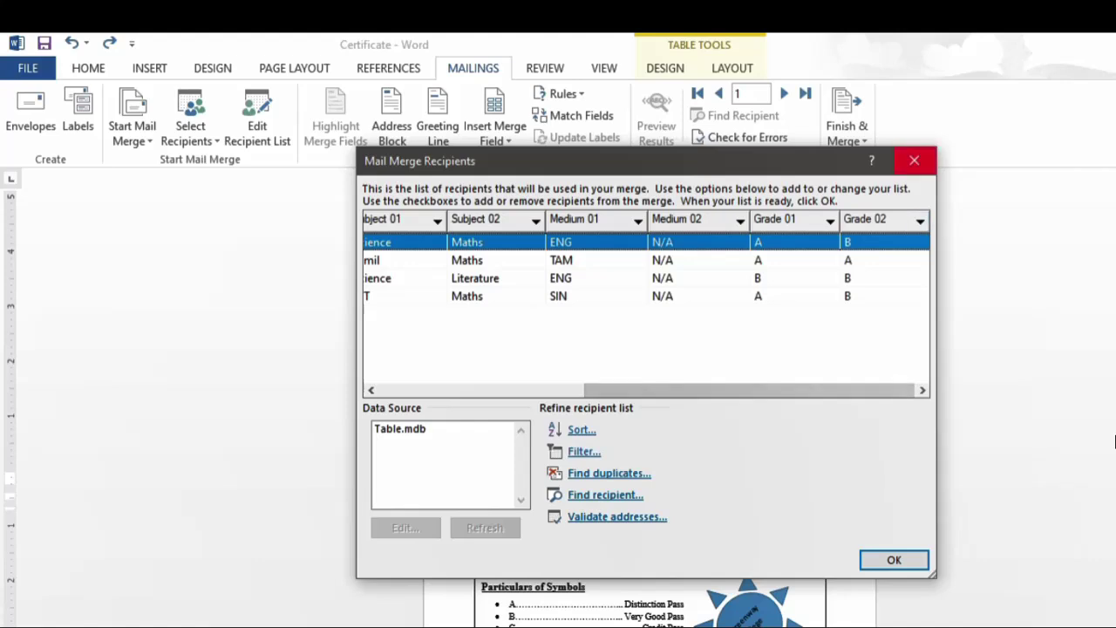
{"action": "key", "text": "Return"}
Delete the placeholder name text in the student name box
{"action": "left_click", "coordinate": [713, 439]}
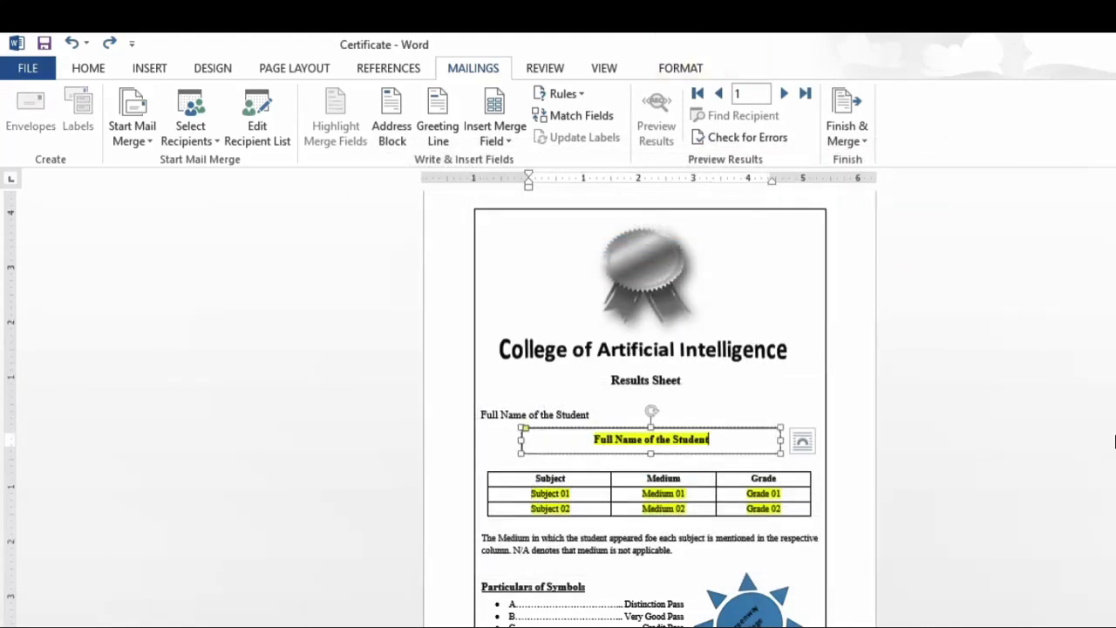
{"action": "left_click_drag", "start_coordinate": [713, 439], "coordinate": [594, 440]}
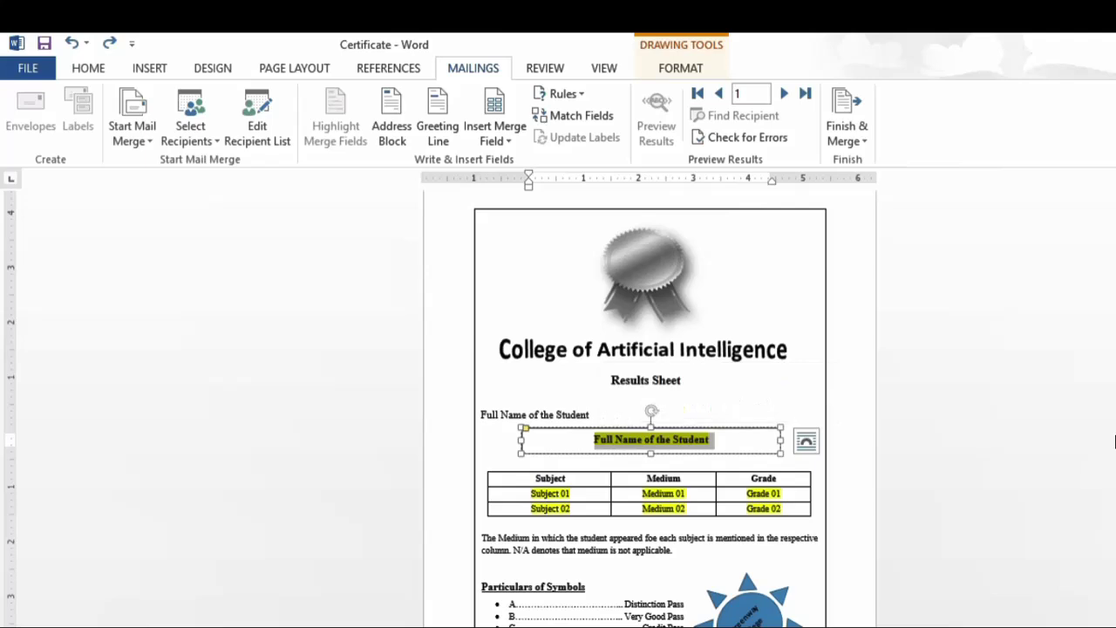
{"action": "key", "text": "Delete"}
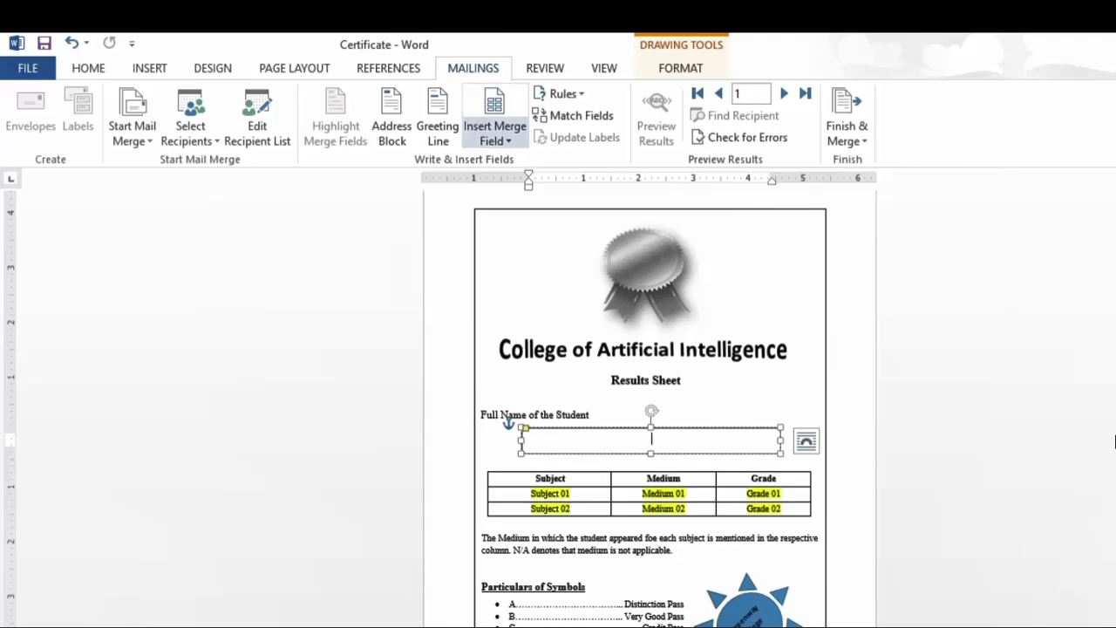
Insert the First_Name and Last_Name merge fields into the name box
{"action": "left_click", "coordinate": [495, 135]}
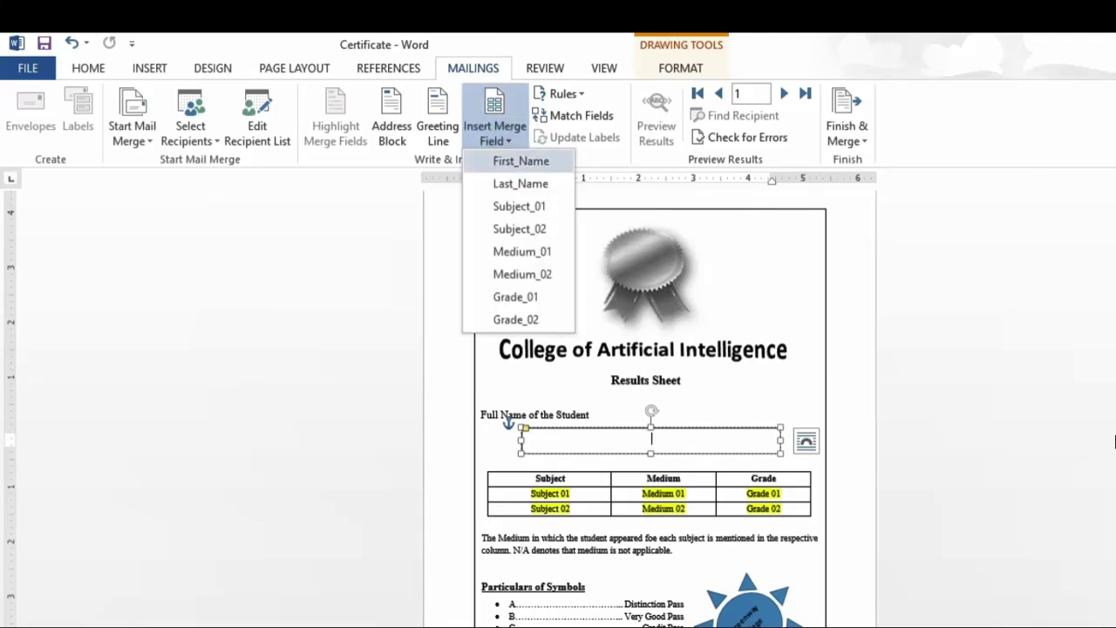
{"action": "left_click", "coordinate": [521, 161]}
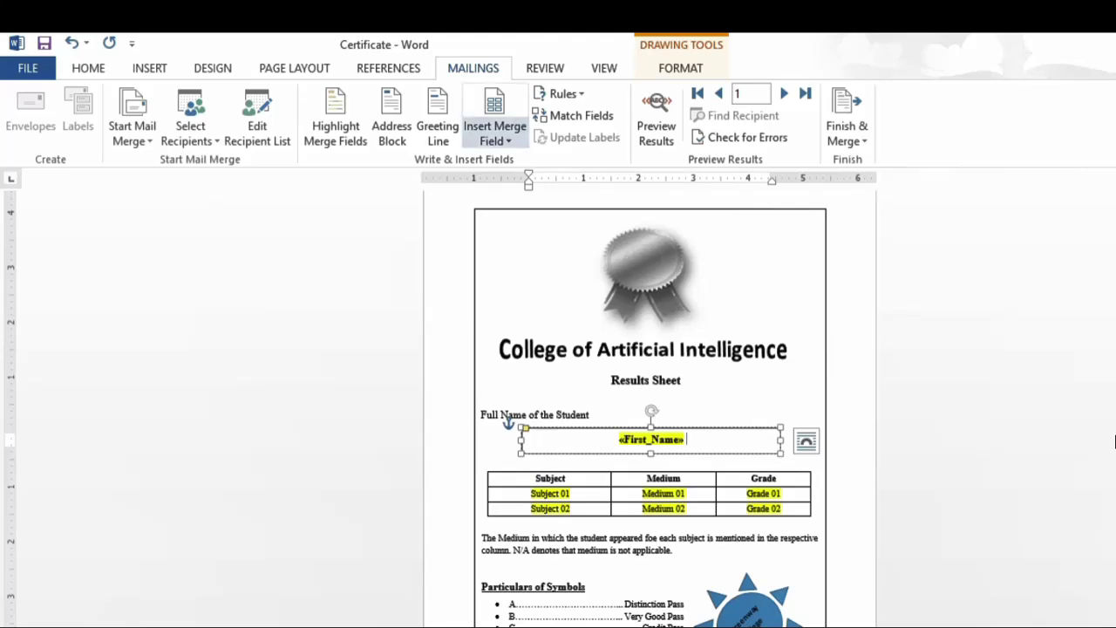
{"action": "left_click", "coordinate": [494, 133]}
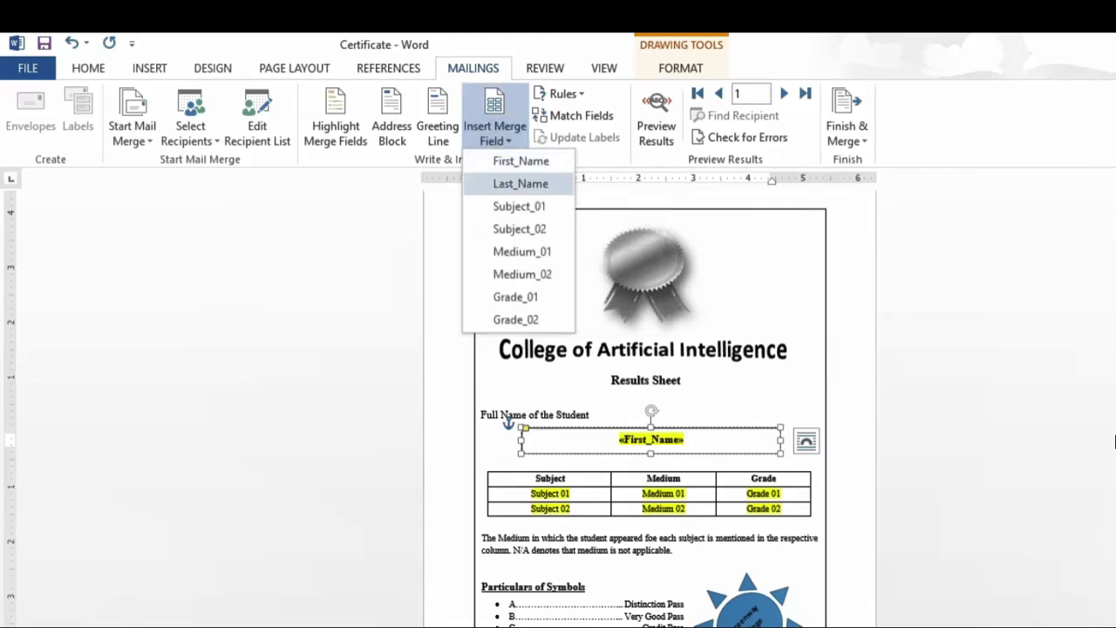
{"action": "left_click", "coordinate": [521, 183]}
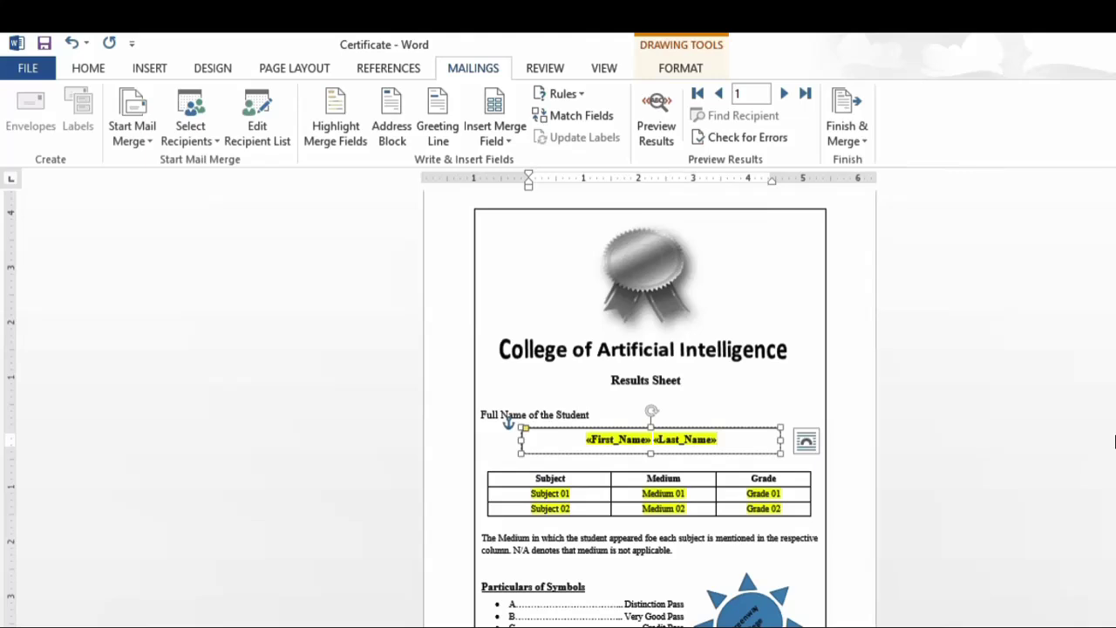
{"action": "left_click_drag", "start_coordinate": [570, 494], "coordinate": [530, 493]}
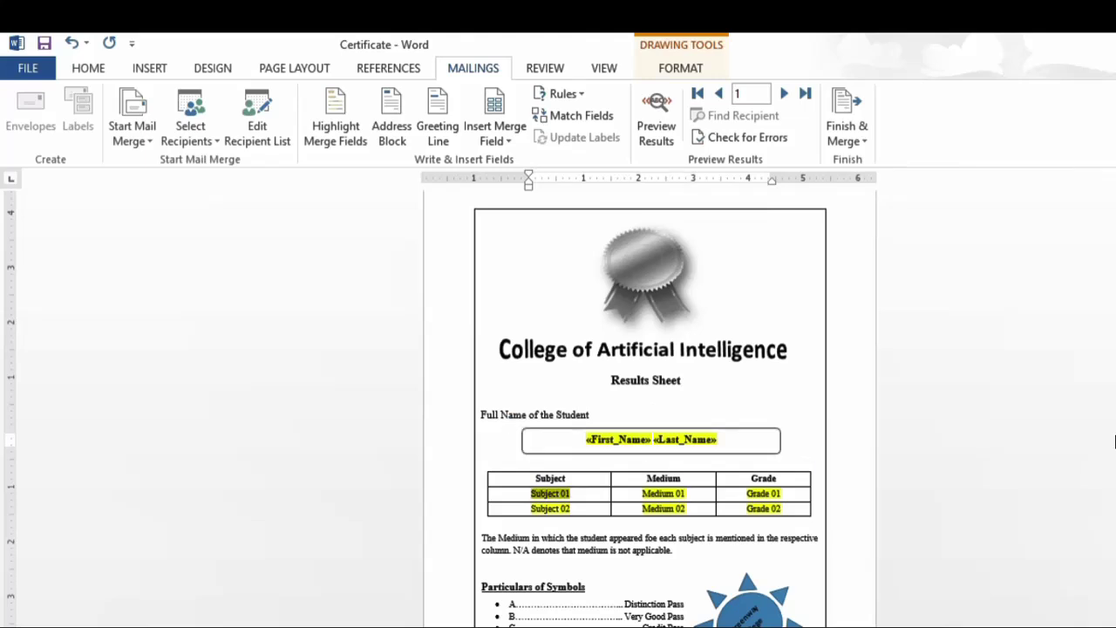
Replace the Subject 01, Subject 02 and Medium 01 placeholders with their matching merge fields
{"action": "left_click", "coordinate": [495, 122]}
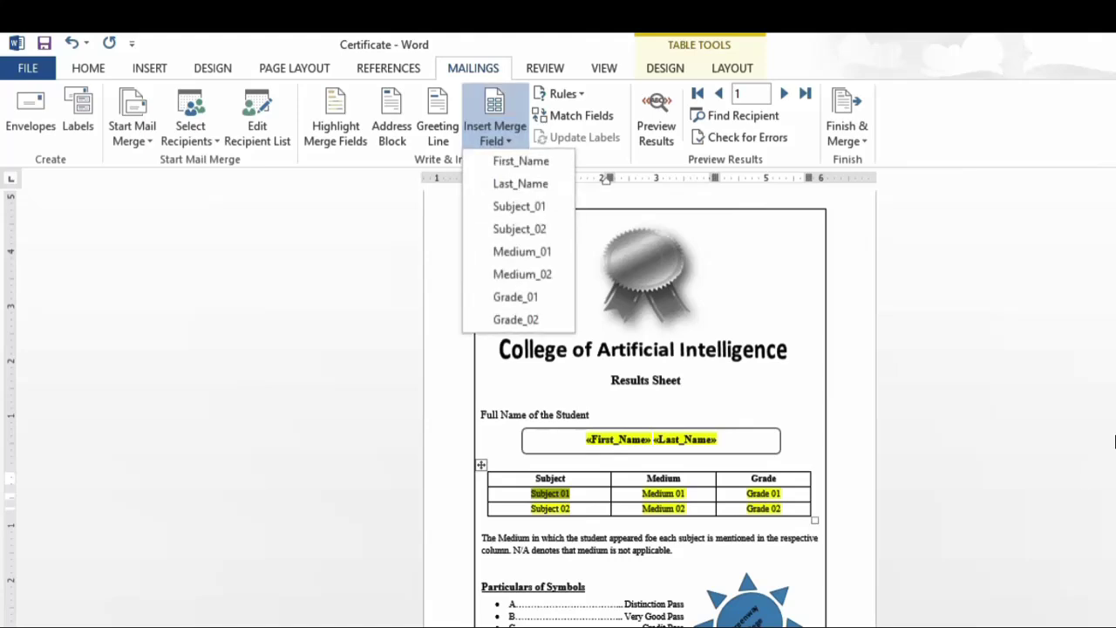
{"action": "left_click", "coordinate": [519, 205]}
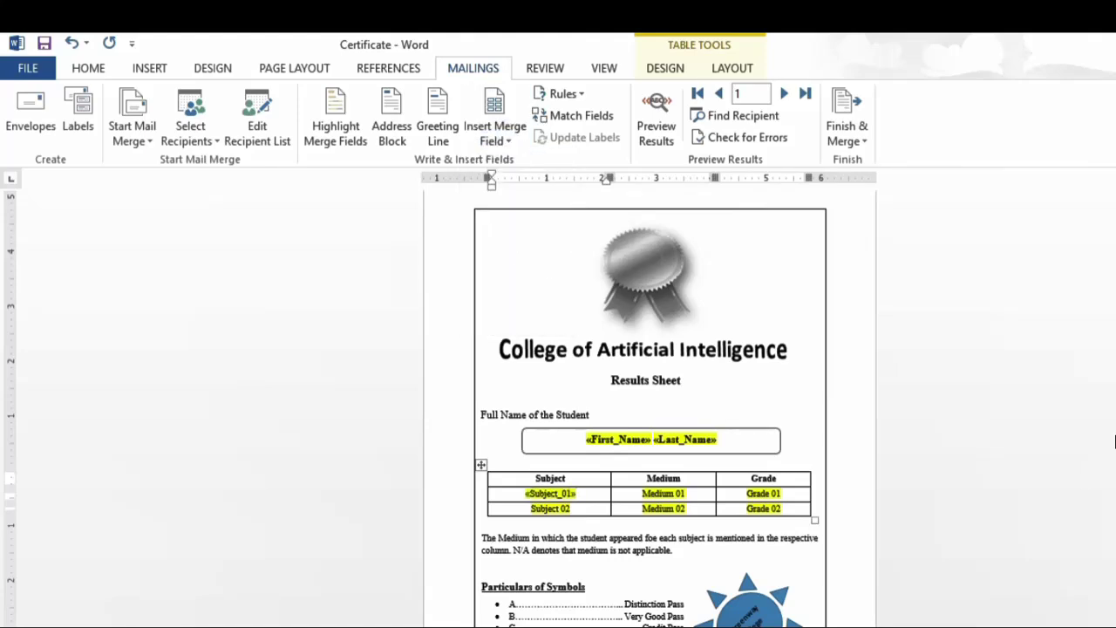
{"action": "left_click_drag", "start_coordinate": [570, 508], "coordinate": [530, 508]}
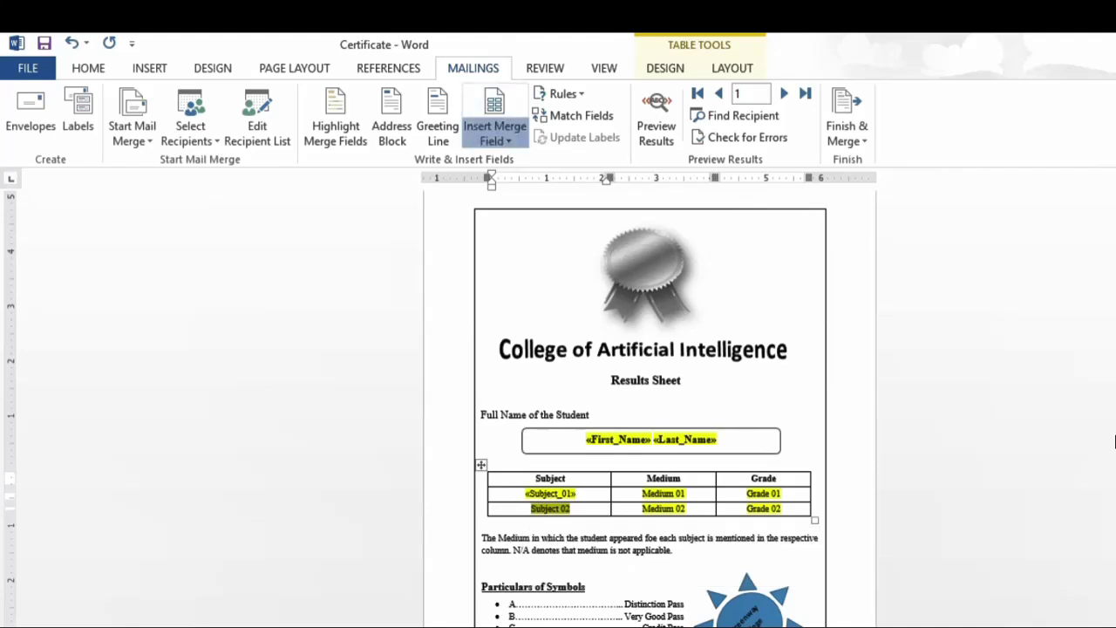
{"action": "left_click", "coordinate": [494, 131]}
{"action": "left_click", "coordinate": [519, 226]}
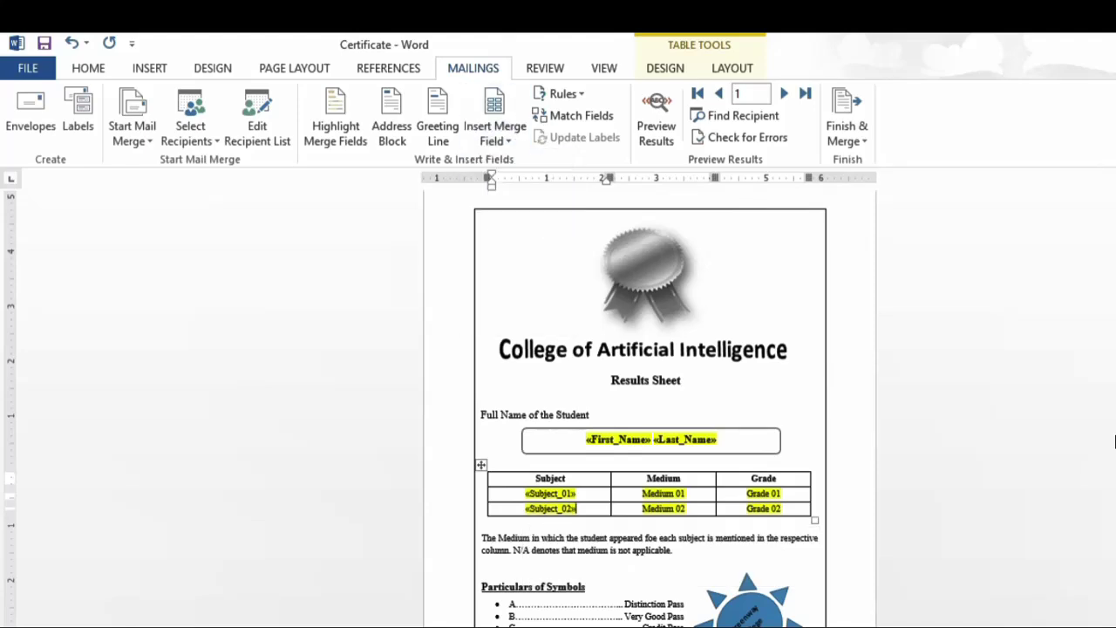
{"action": "left_click_drag", "start_coordinate": [686, 494], "coordinate": [641, 494]}
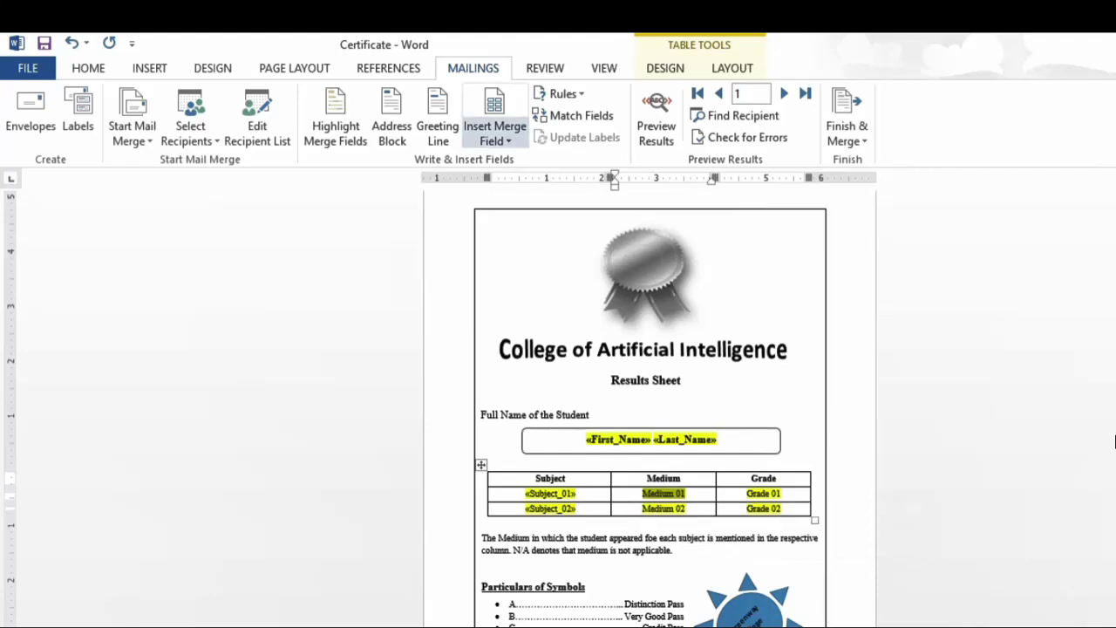
{"action": "left_click", "coordinate": [494, 131]}
{"action": "left_click", "coordinate": [514, 249]}
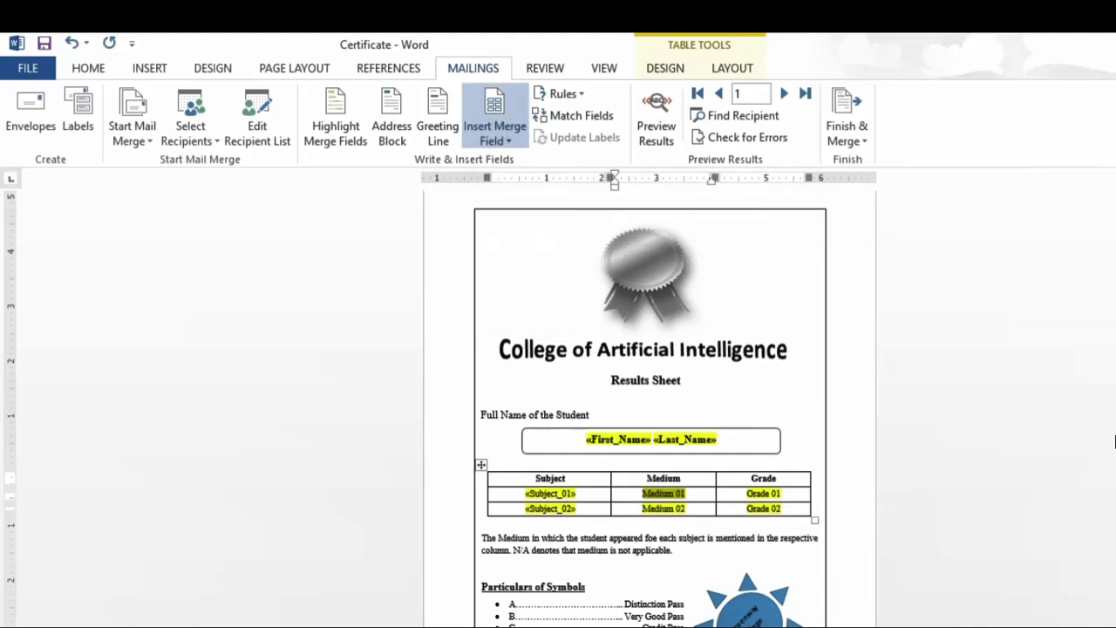
Replace the Medium 02, Grade 01 and Grade 02 placeholders with their matching merge fields
{"action": "left_click_drag", "start_coordinate": [687, 508], "coordinate": [641, 508]}
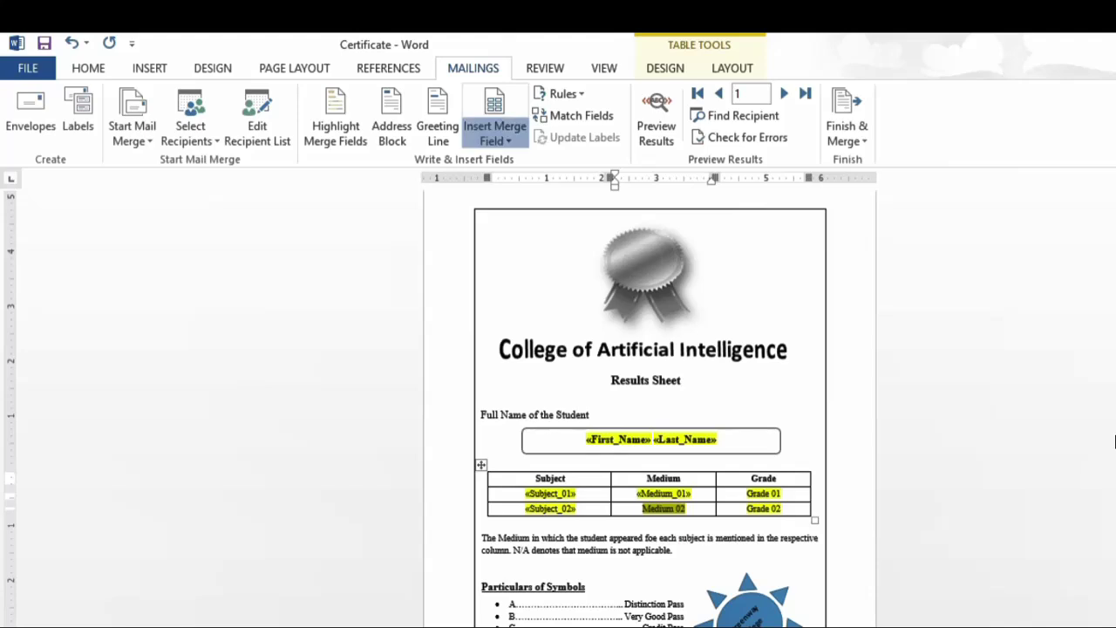
{"action": "left_click", "coordinate": [494, 135]}
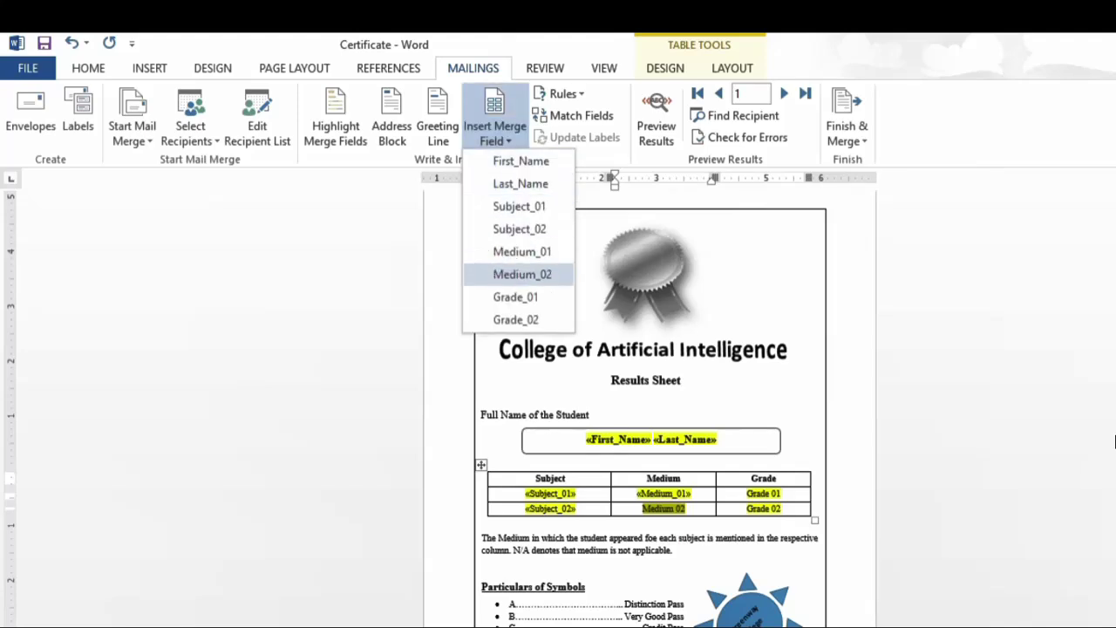
{"action": "left_click", "coordinate": [522, 274]}
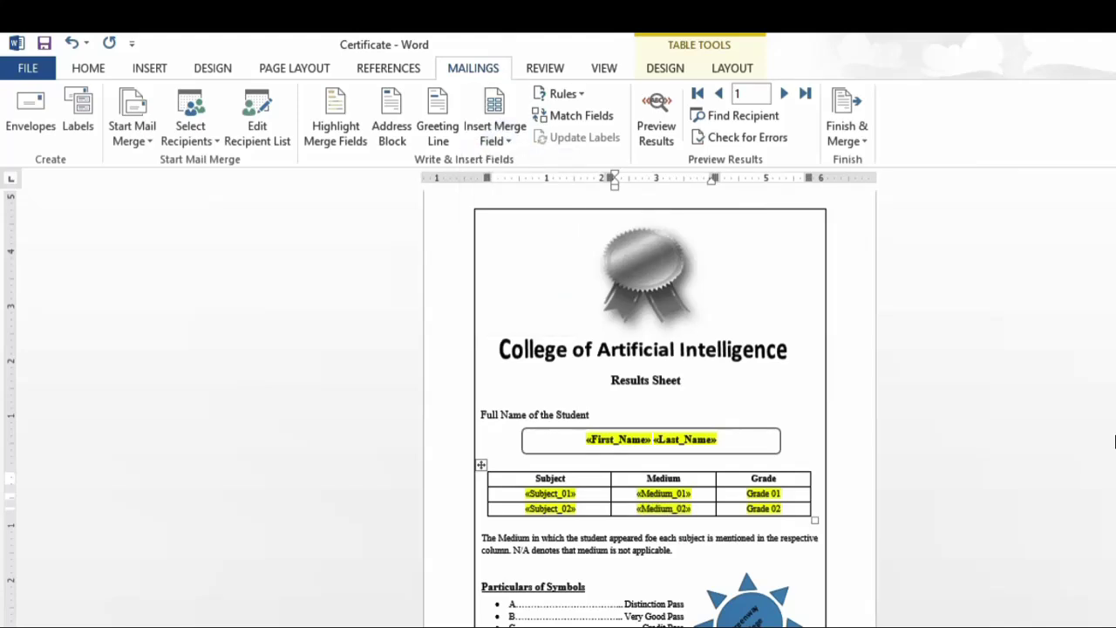
{"action": "left_click_drag", "start_coordinate": [782, 494], "coordinate": [747, 493]}
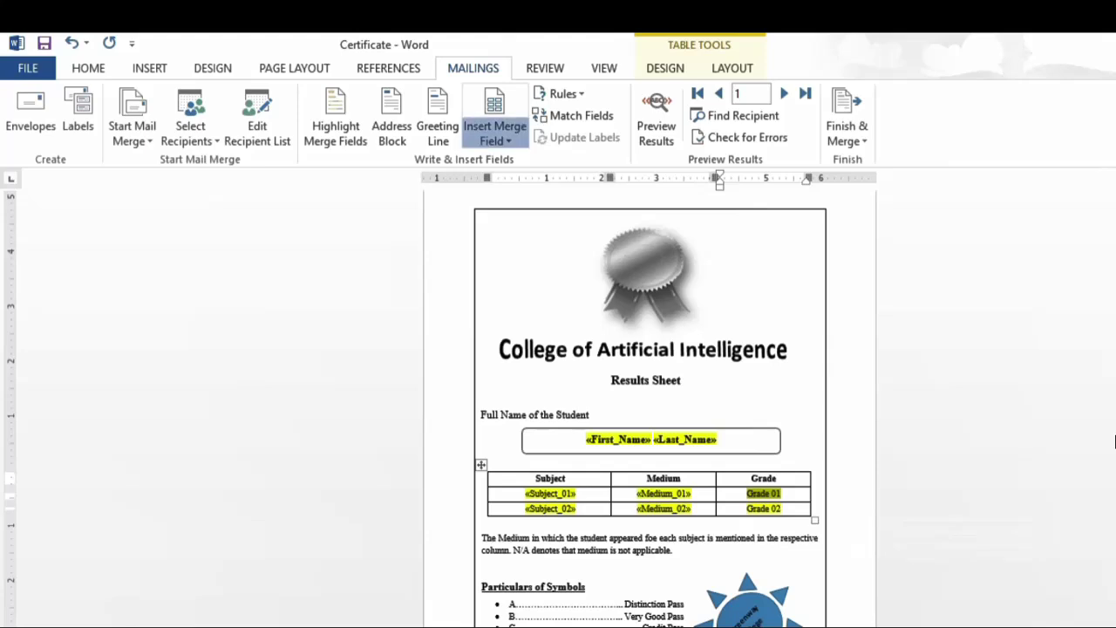
{"action": "left_click", "coordinate": [495, 130]}
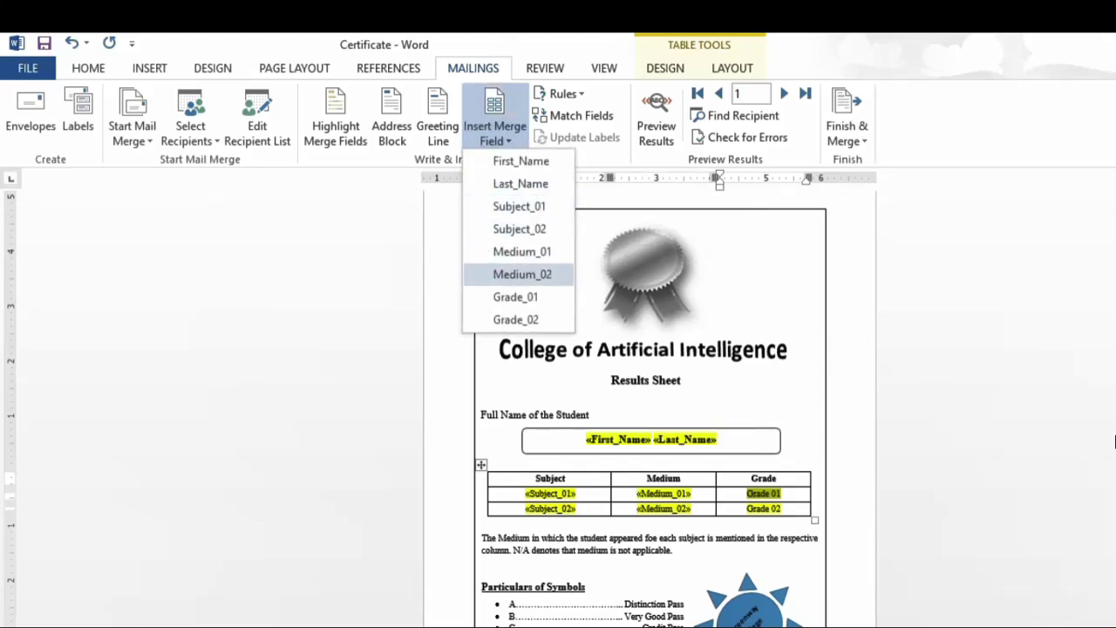
{"action": "left_click", "coordinate": [515, 297]}
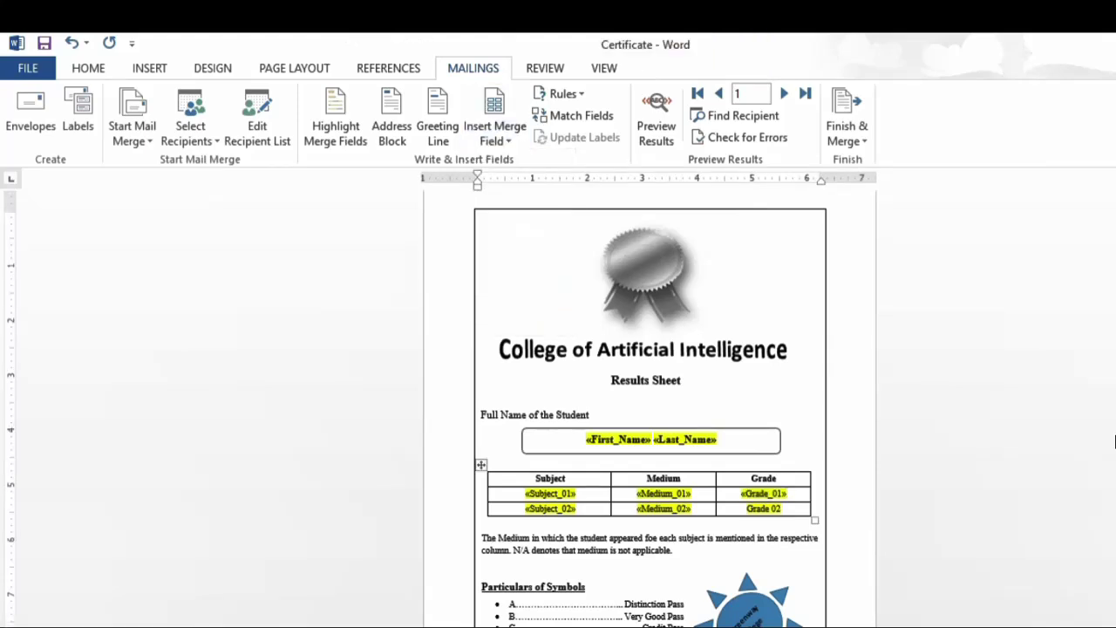
{"action": "left_click_drag", "start_coordinate": [764, 493], "coordinate": [763, 508]}
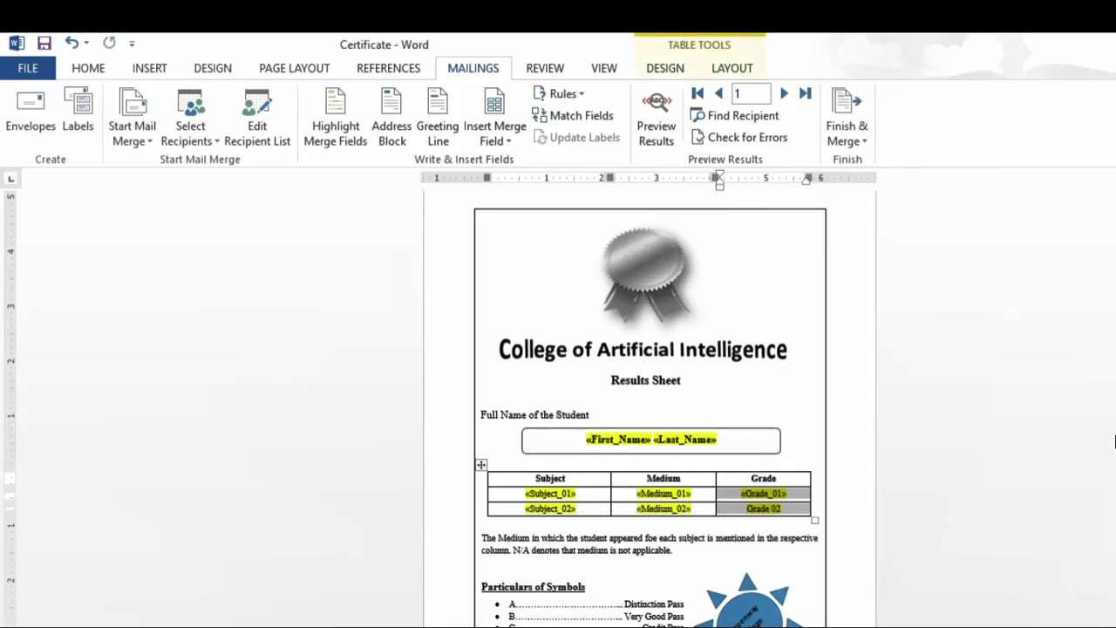
{"action": "left_click_drag", "start_coordinate": [747, 508], "coordinate": [782, 508]}
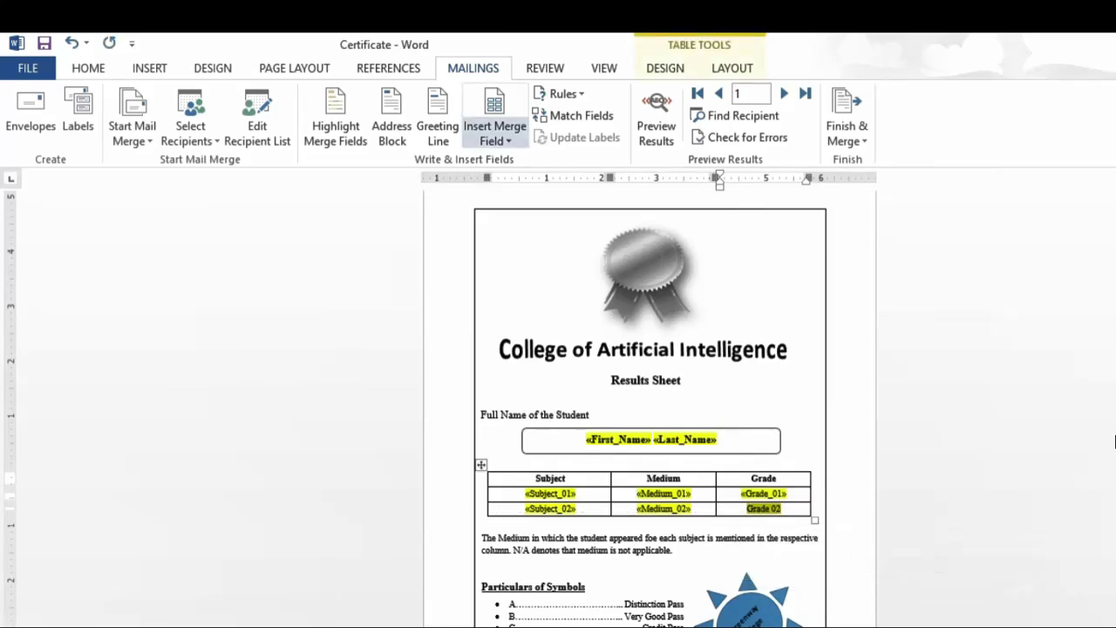
{"action": "left_click", "coordinate": [494, 139]}
{"action": "left_click", "coordinate": [497, 320]}
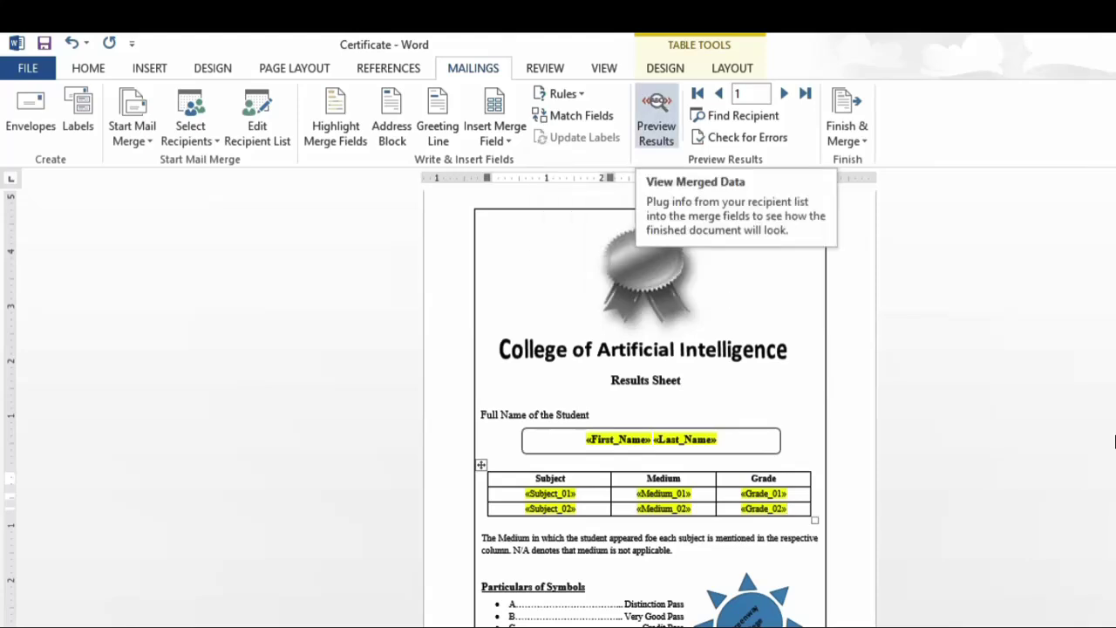
{"action": "left_click", "coordinate": [656, 118]}
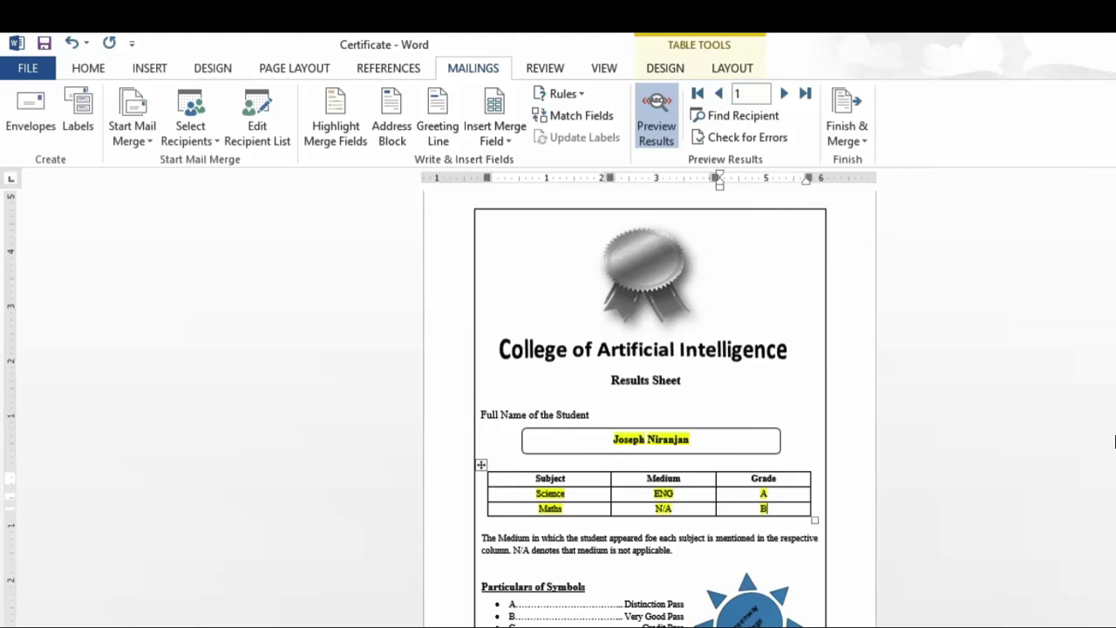
{"action": "scroll", "coordinate": [1115, 442], "scroll_direction": "down", "scroll_amount": 3}
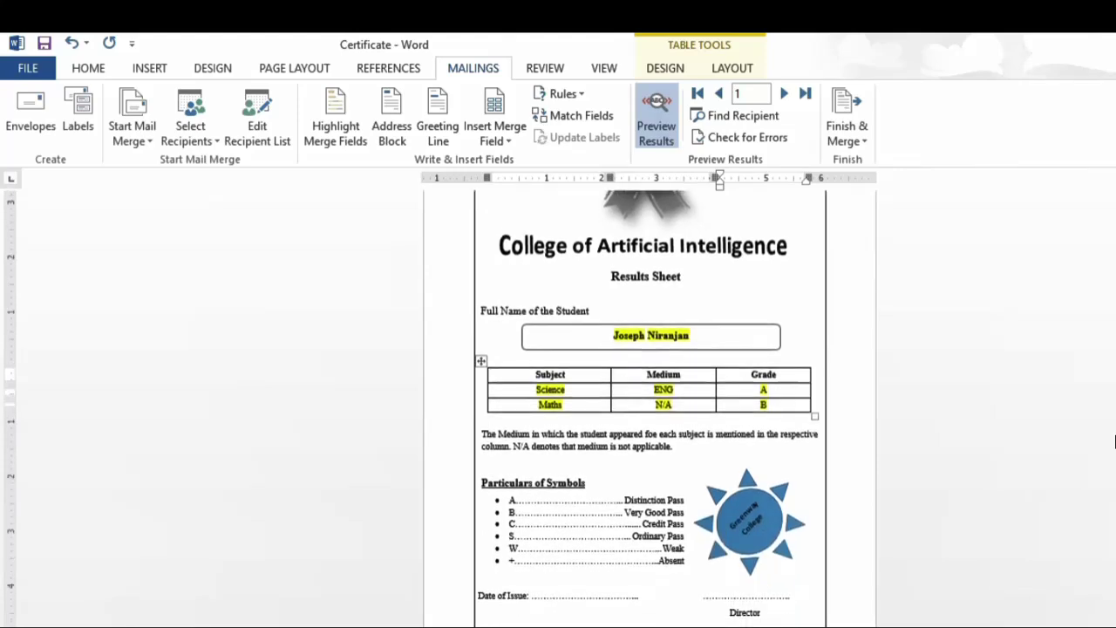
{"action": "scroll", "coordinate": [1114, 442], "scroll_direction": "up", "scroll_amount": 3}
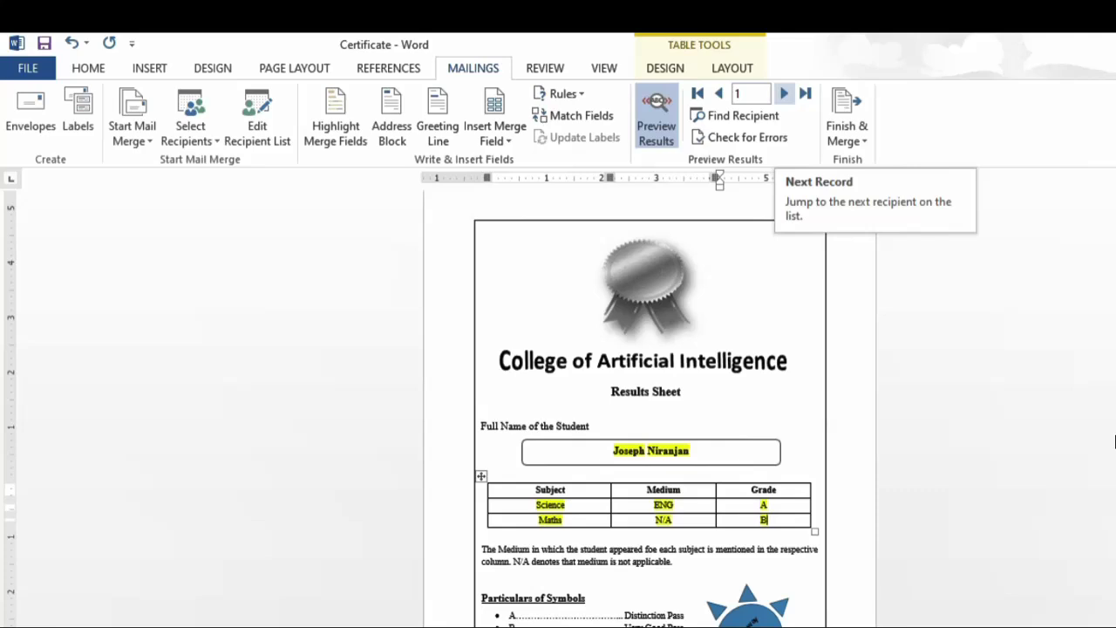
{"action": "left_click", "coordinate": [784, 93]}
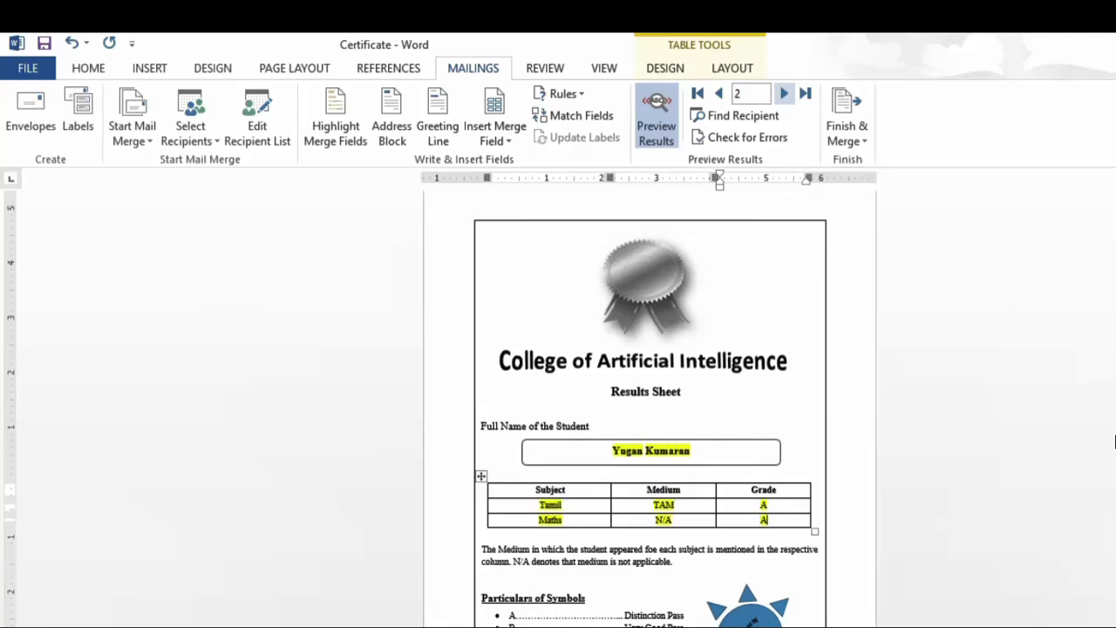
{"action": "left_click", "coordinate": [784, 93]}
{"action": "left_click", "coordinate": [783, 94]}
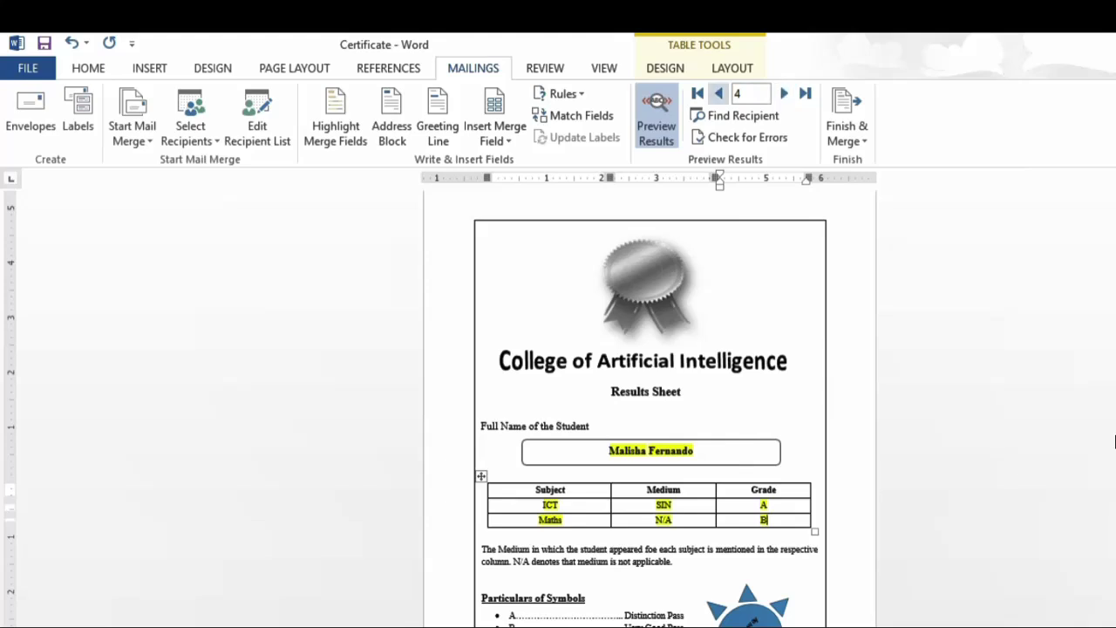
{"action": "left_click", "coordinate": [656, 118]}
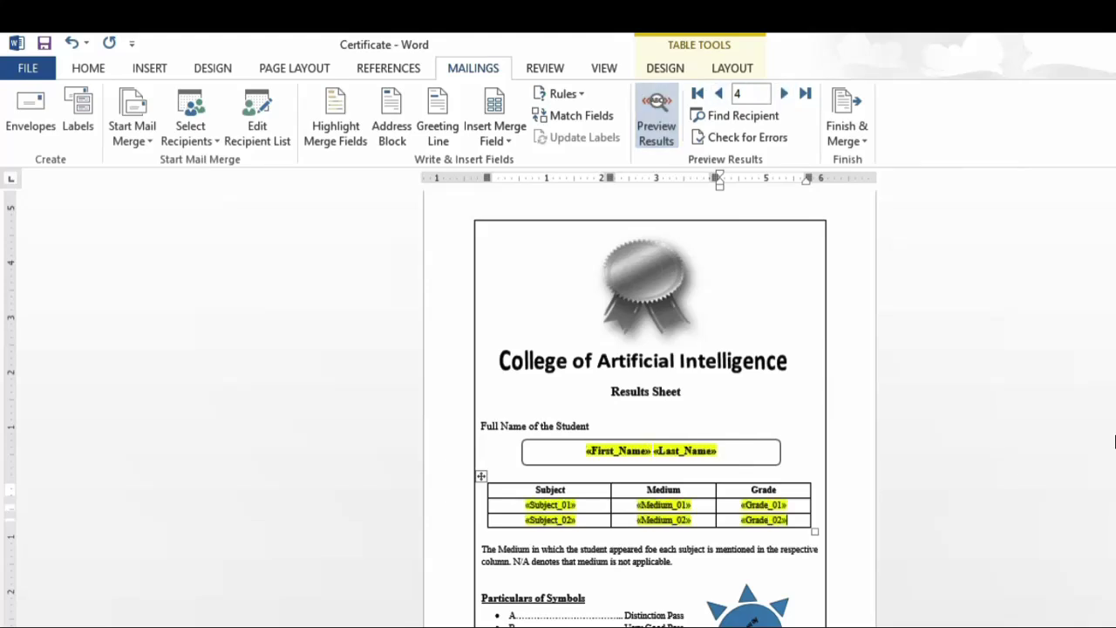
Remove the yellow highlight from the name fields and the table rows
{"action": "left_click", "coordinate": [651, 451]}
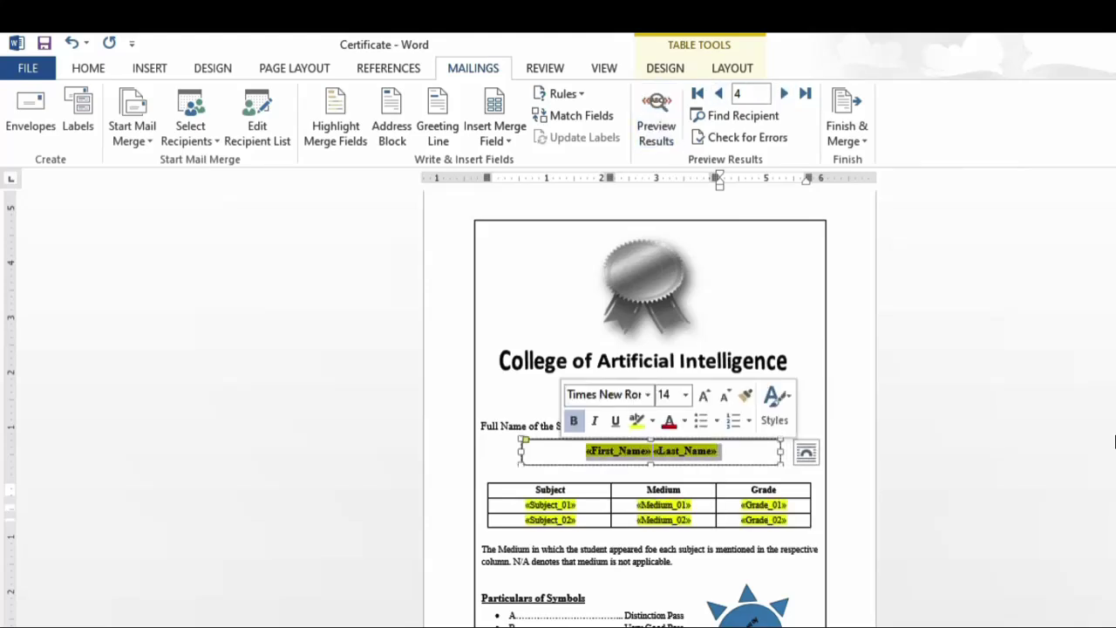
{"action": "key", "text": "alt+h"}
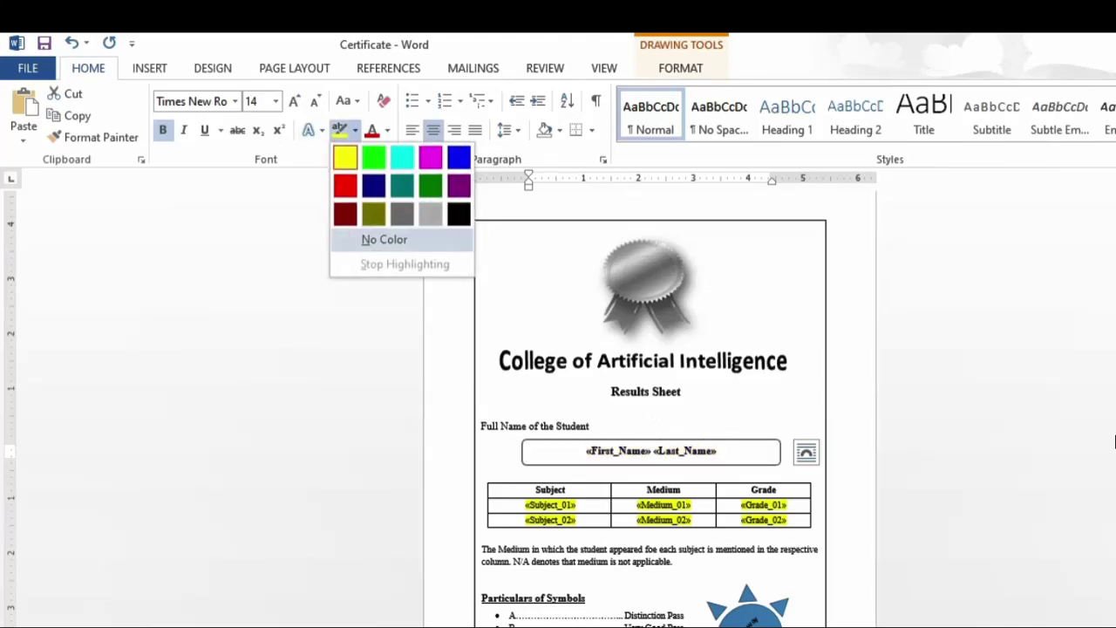
{"action": "left_click", "coordinate": [383, 238]}
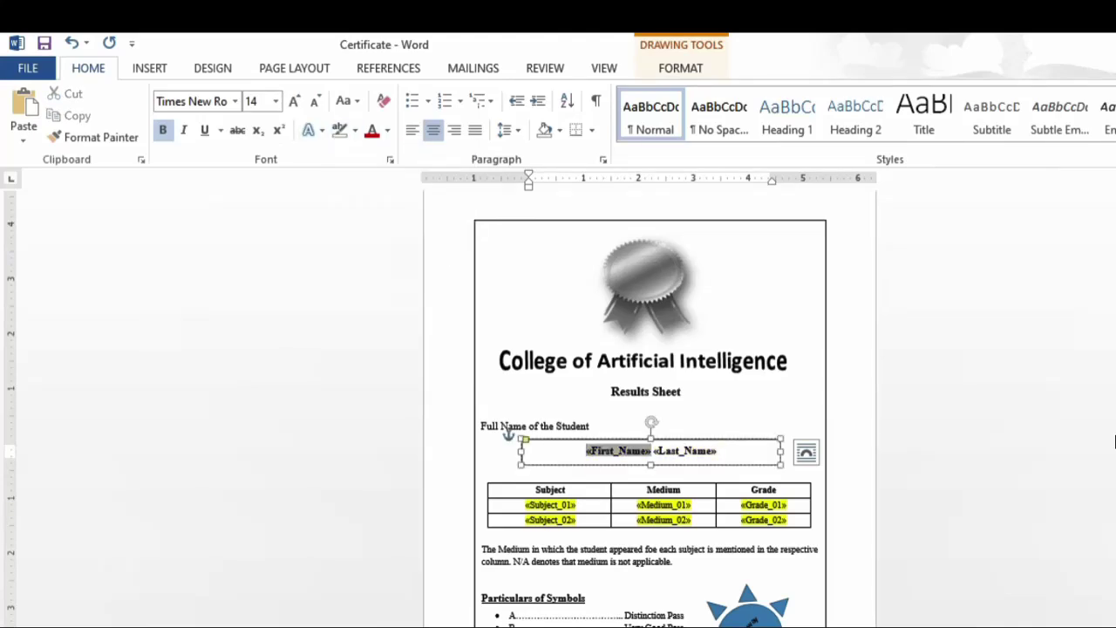
{"action": "left_click_drag", "start_coordinate": [802, 505], "coordinate": [493, 519]}
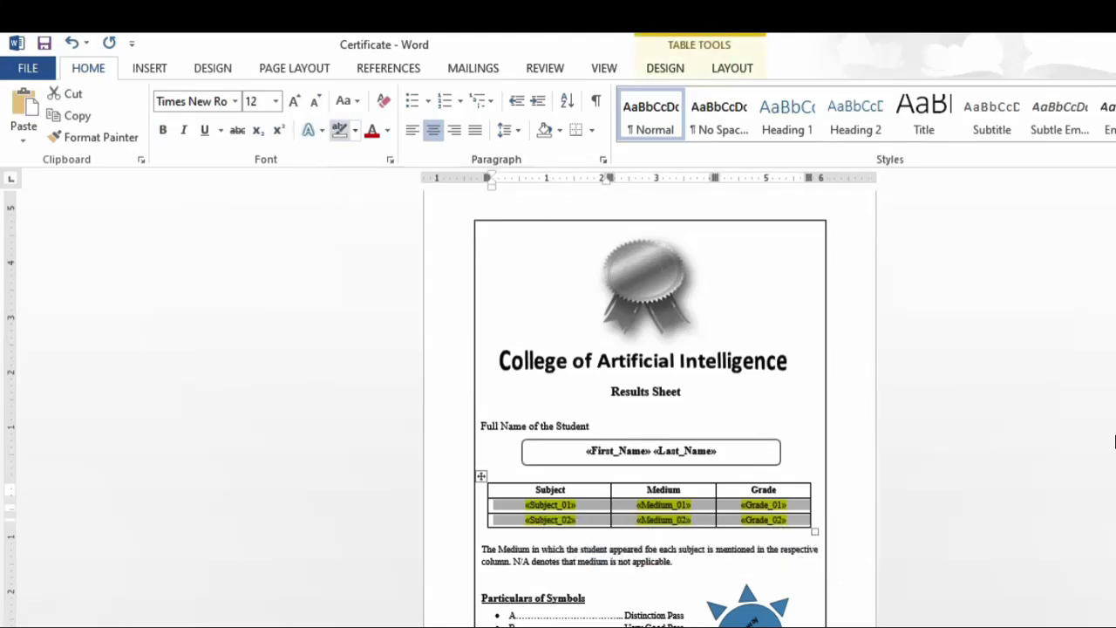
{"action": "key", "text": "ctrl+z"}
Turn on Preview Results and step back to the first student record
{"action": "left_click", "coordinate": [473, 68]}
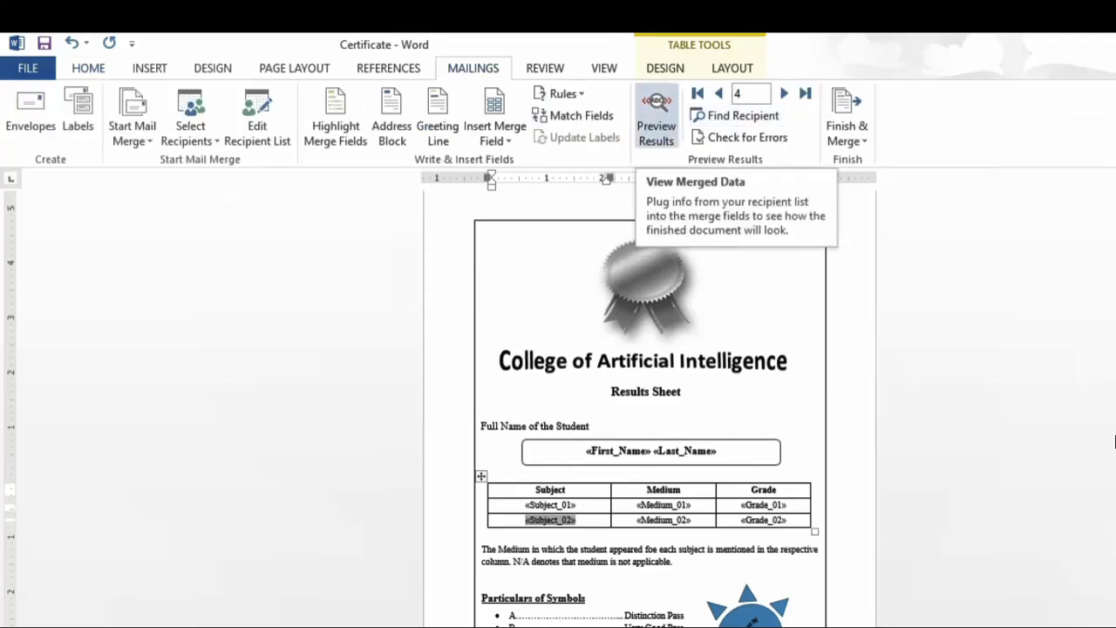
{"action": "left_click", "coordinate": [655, 118]}
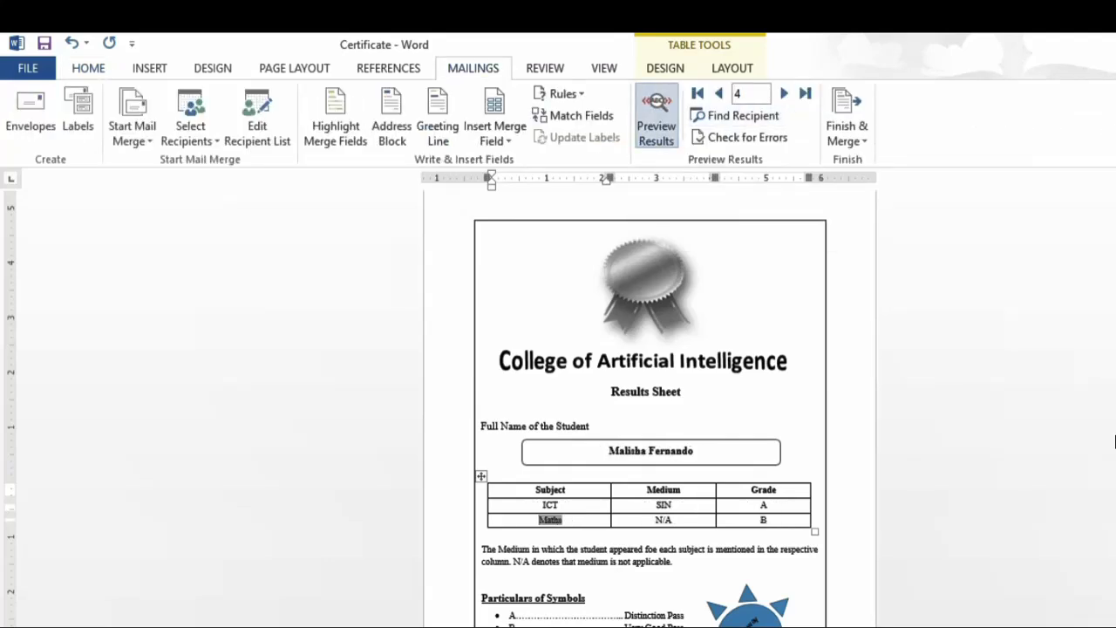
{"action": "key", "text": "Up"}
{"action": "key", "text": "Up"}
{"action": "key", "text": "Up"}
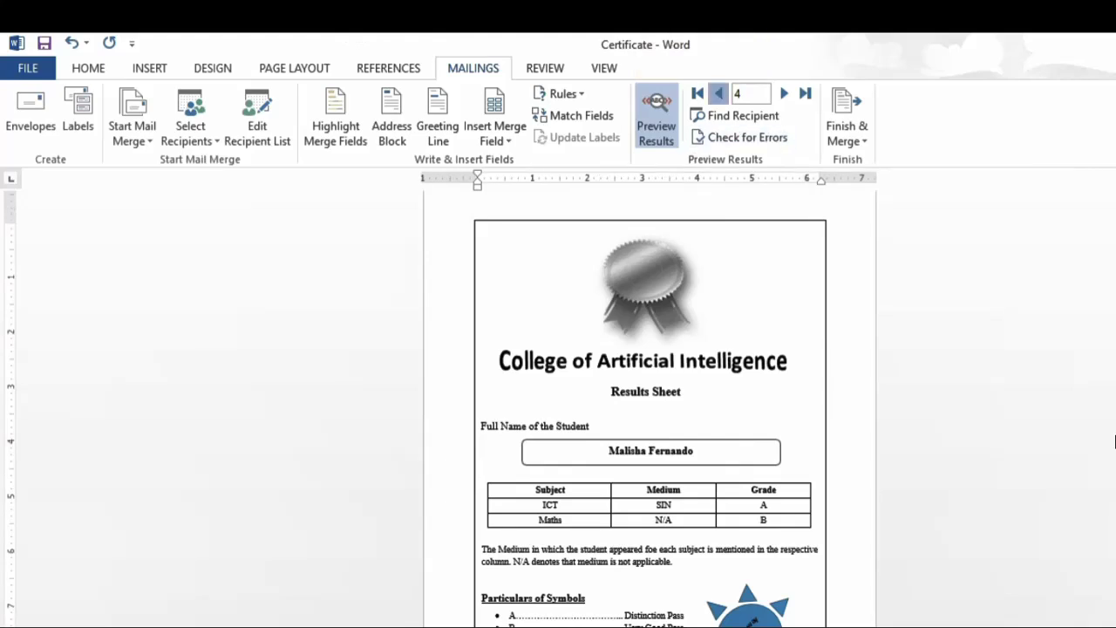
{"action": "left_click", "coordinate": [718, 94]}
{"action": "left_click", "coordinate": [718, 94]}
{"action": "left_click", "coordinate": [718, 93]}
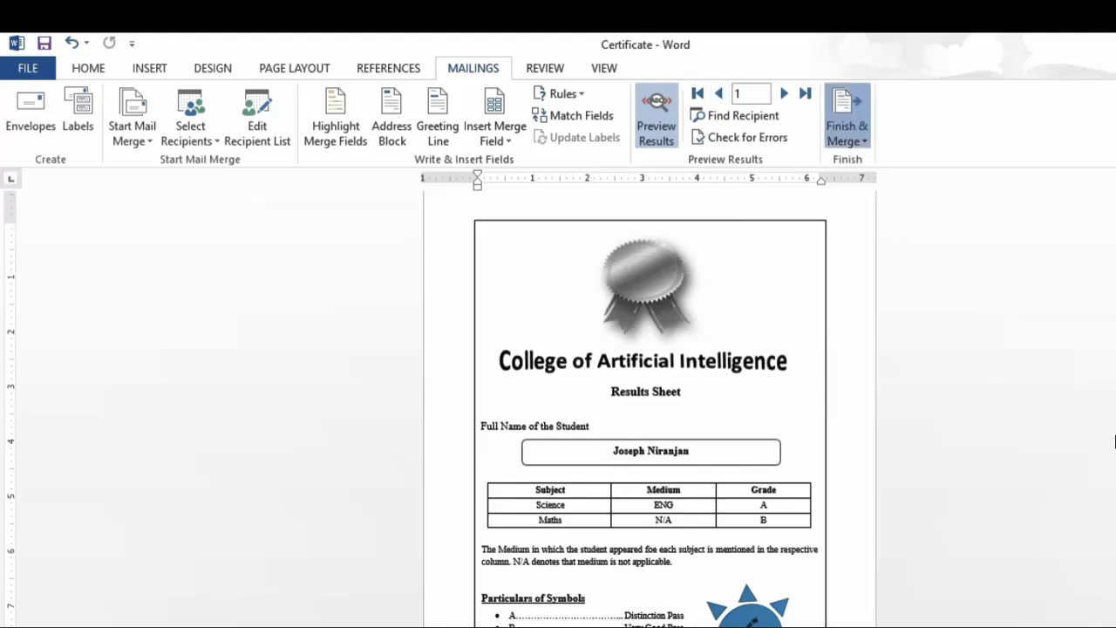
Start Finish & Merge > Print Documents for all records, then cancel printing
{"action": "left_click", "coordinate": [846, 131]}
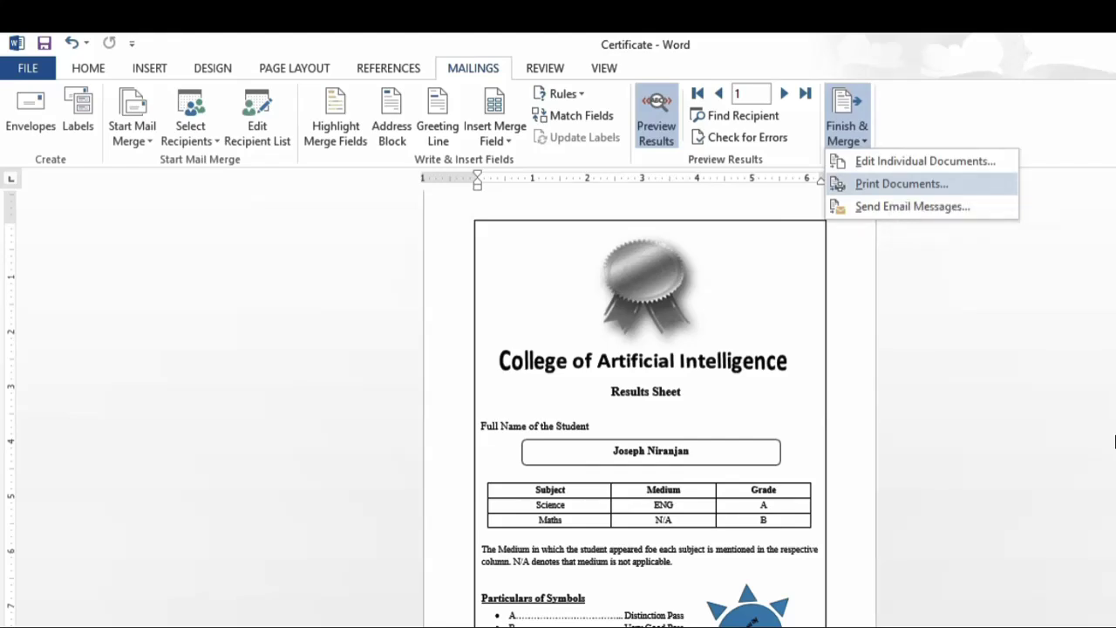
{"action": "key", "text": "Return"}
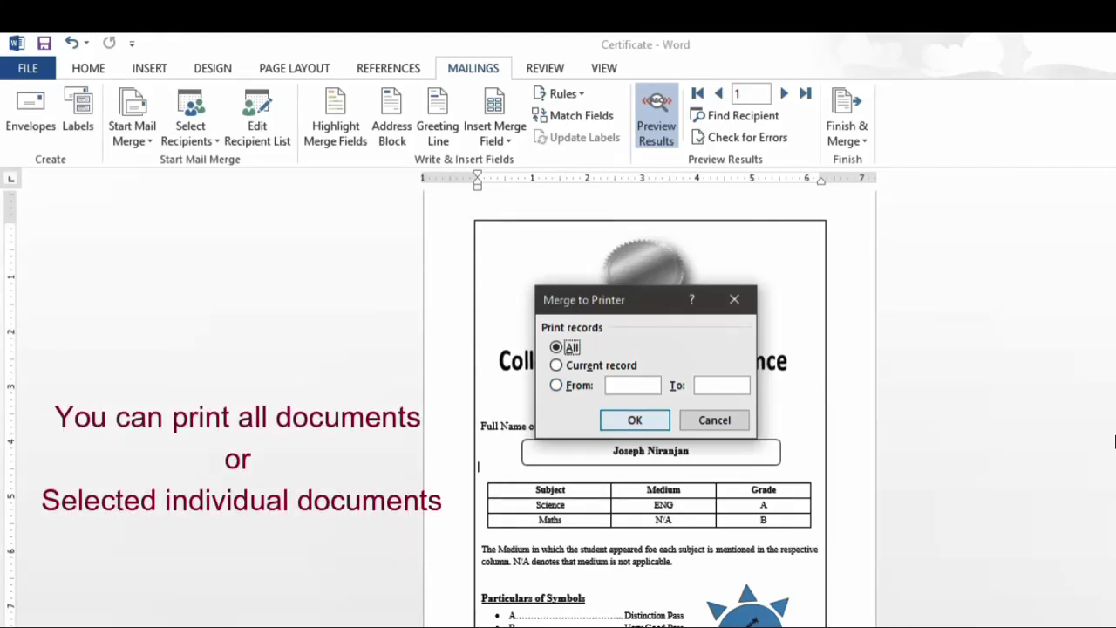
{"action": "key", "text": "Return"}
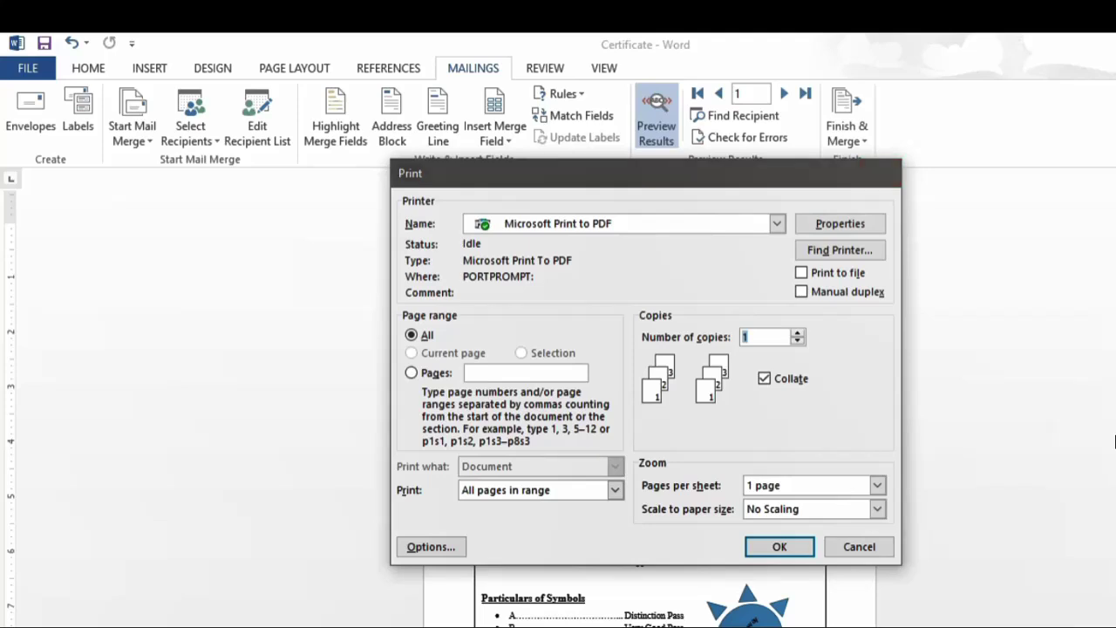
{"action": "key", "text": "Escape"}
Merge all records into a new document with Edit Individual Documents
{"action": "key", "text": "alt+m"}
{"action": "key", "text": "f"}
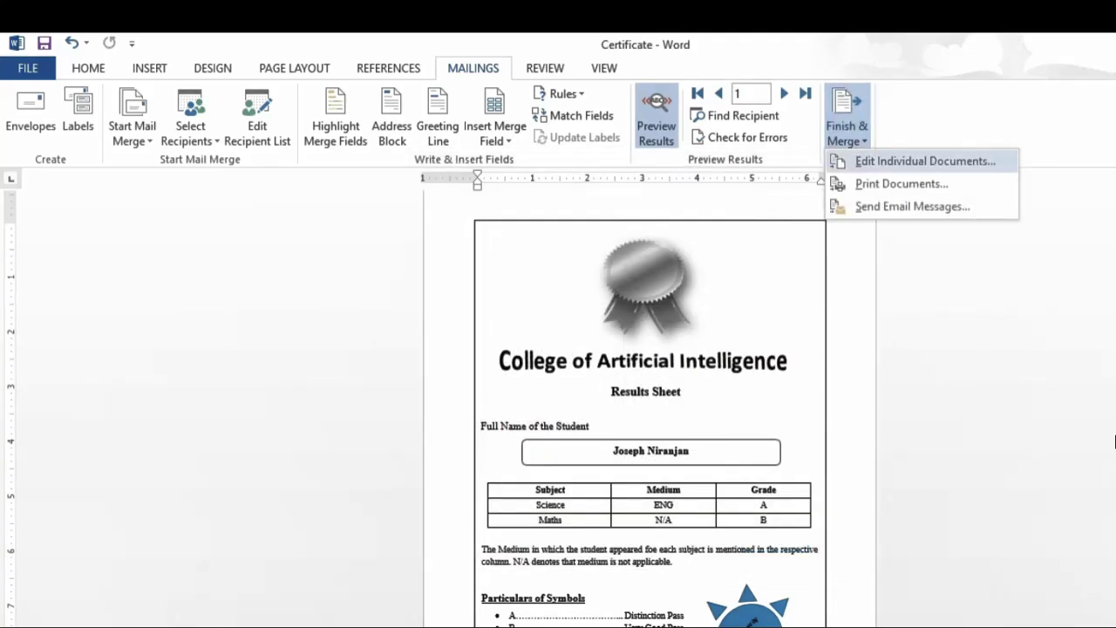
{"action": "key", "text": "e"}
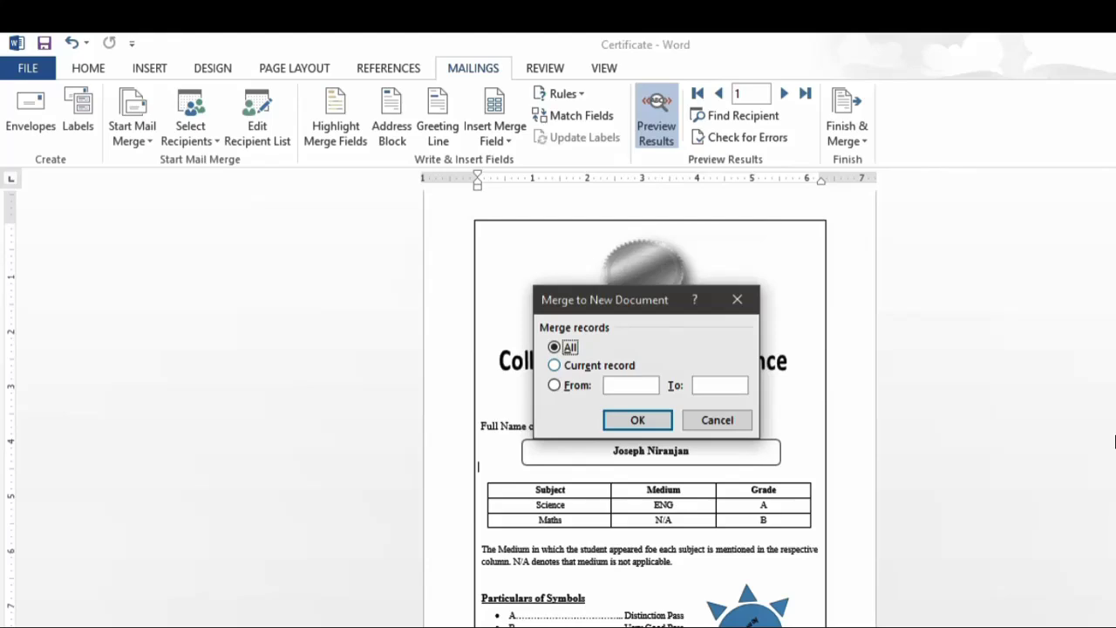
{"action": "key", "text": "Return"}
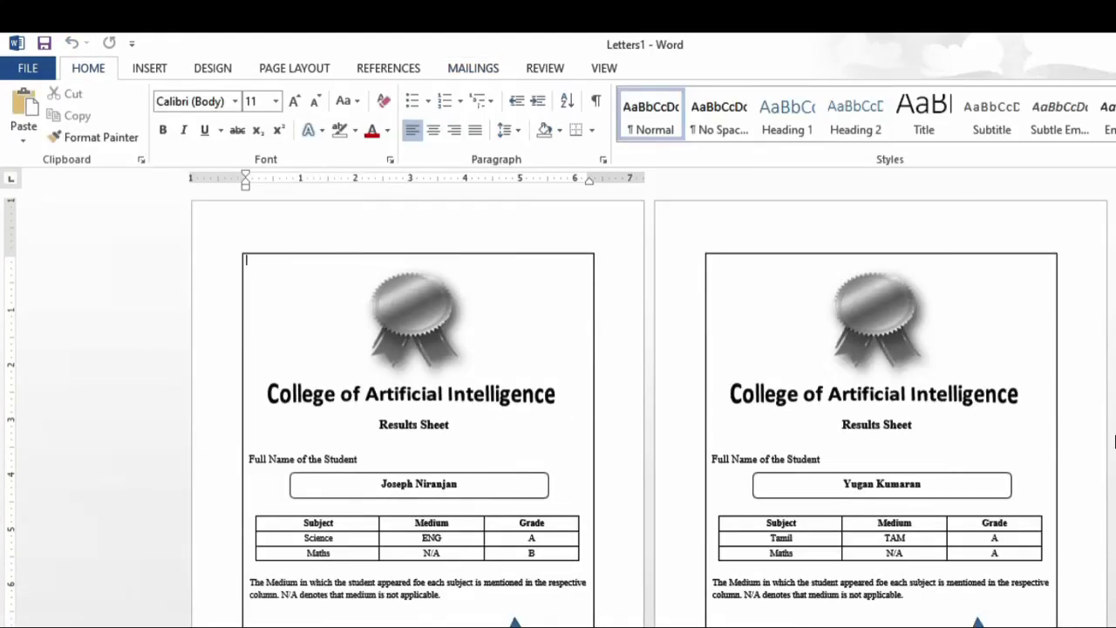
{"action": "scroll", "coordinate": [1114, 443], "scroll_direction": "down", "scroll_amount": 3}
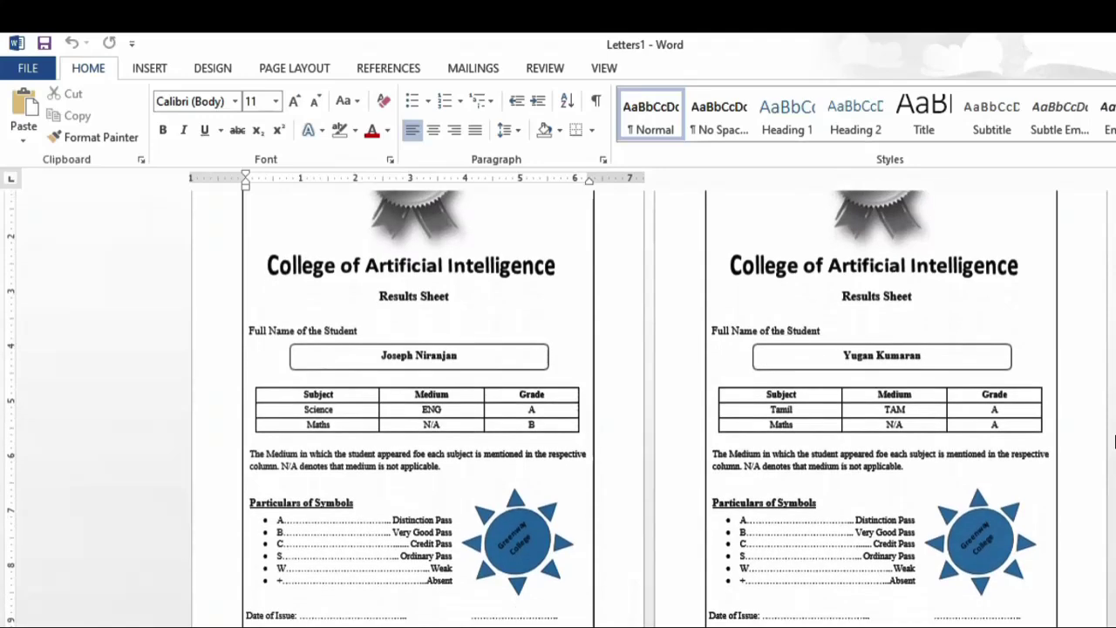
{"action": "triple_click", "coordinate": [419, 355]}
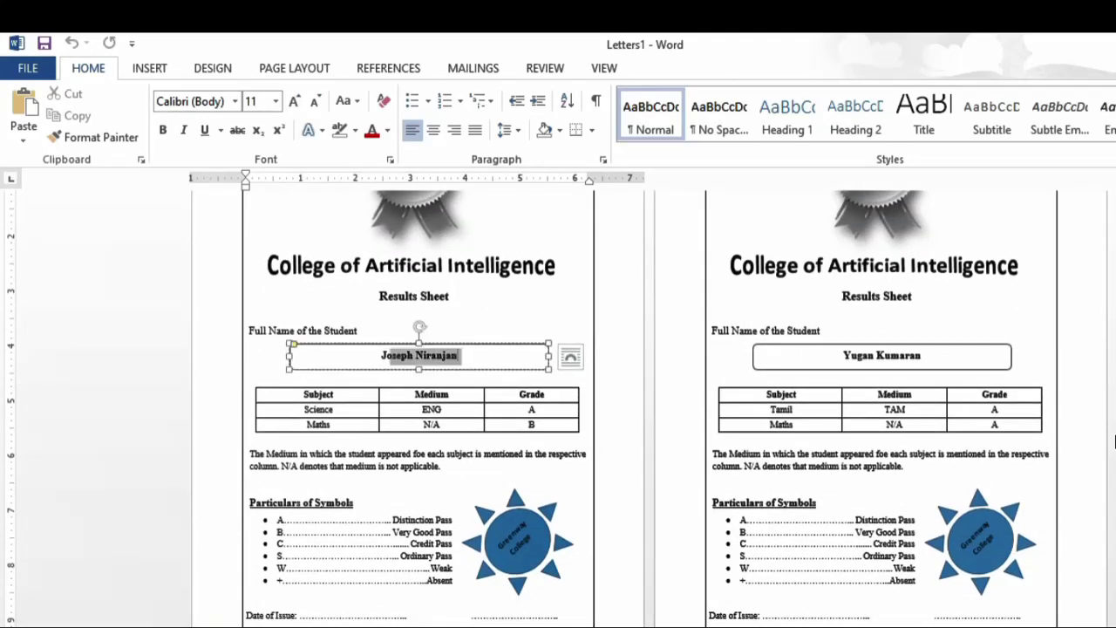
{"action": "triple_click", "coordinate": [881, 355]}
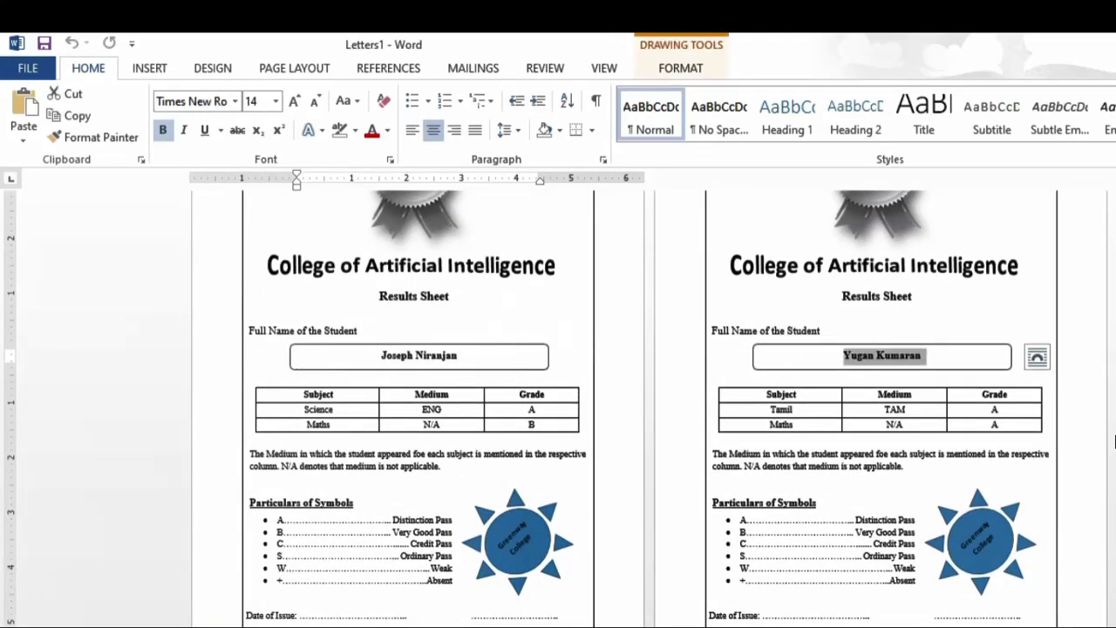
{"action": "scroll", "coordinate": [1114, 443], "scroll_direction": "down", "scroll_amount": 3}
{"action": "scroll", "coordinate": [1114, 443], "scroll_direction": "down", "scroll_amount": 7}
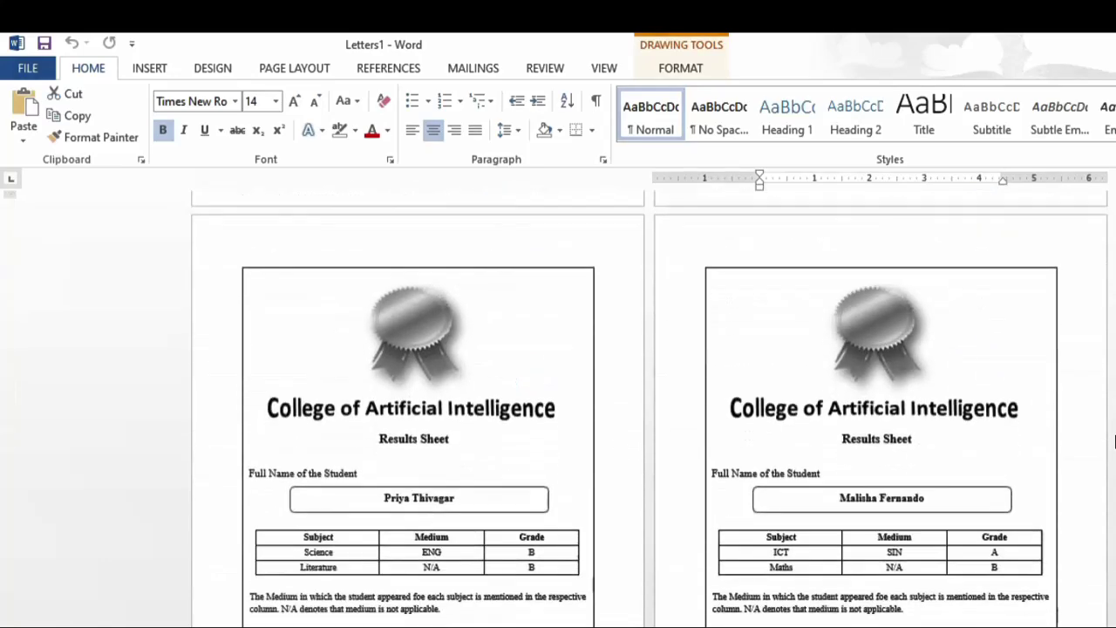
{"action": "scroll", "coordinate": [1115, 443], "scroll_direction": "down", "scroll_amount": 1}
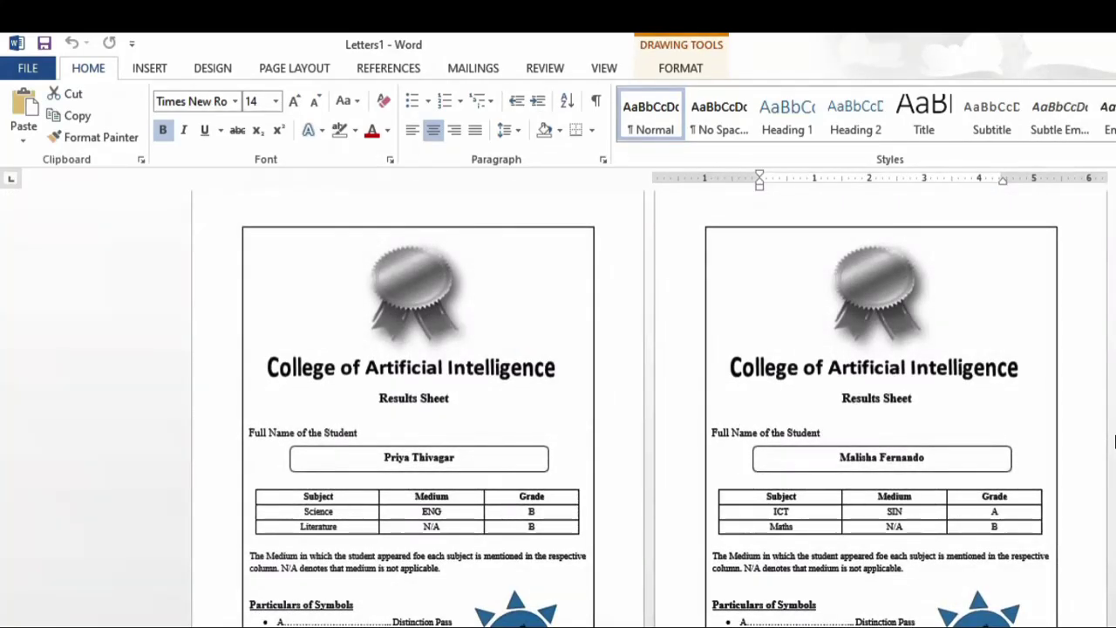
{"action": "triple_click", "coordinate": [418, 457]}
{"action": "triple_click", "coordinate": [882, 457]}
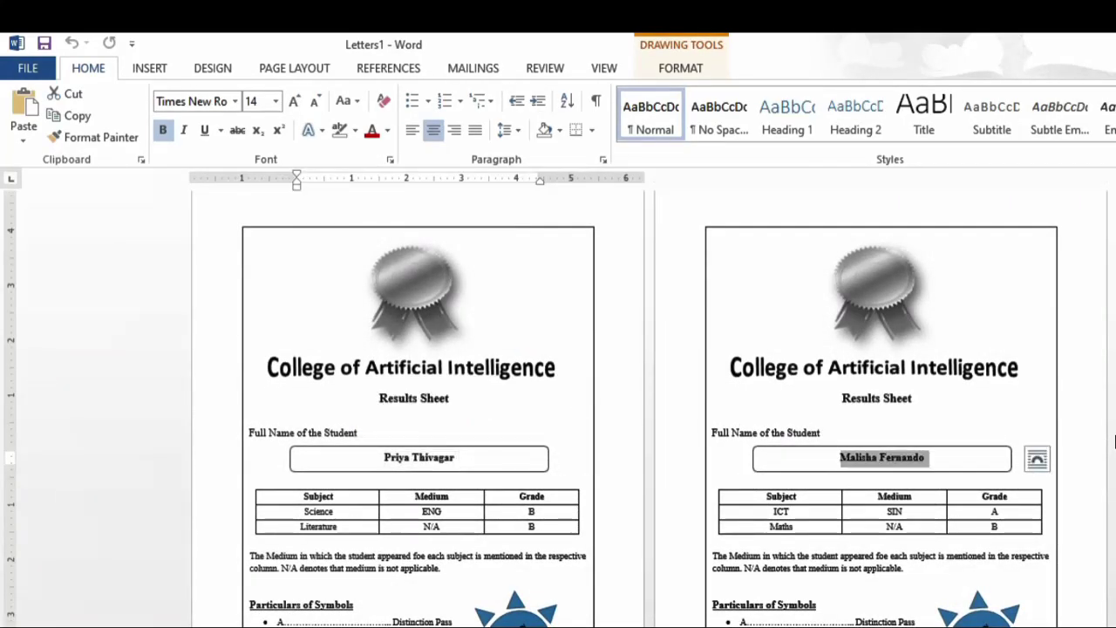
{"action": "scroll", "coordinate": [1114, 443], "scroll_direction": "up", "scroll_amount": 5}
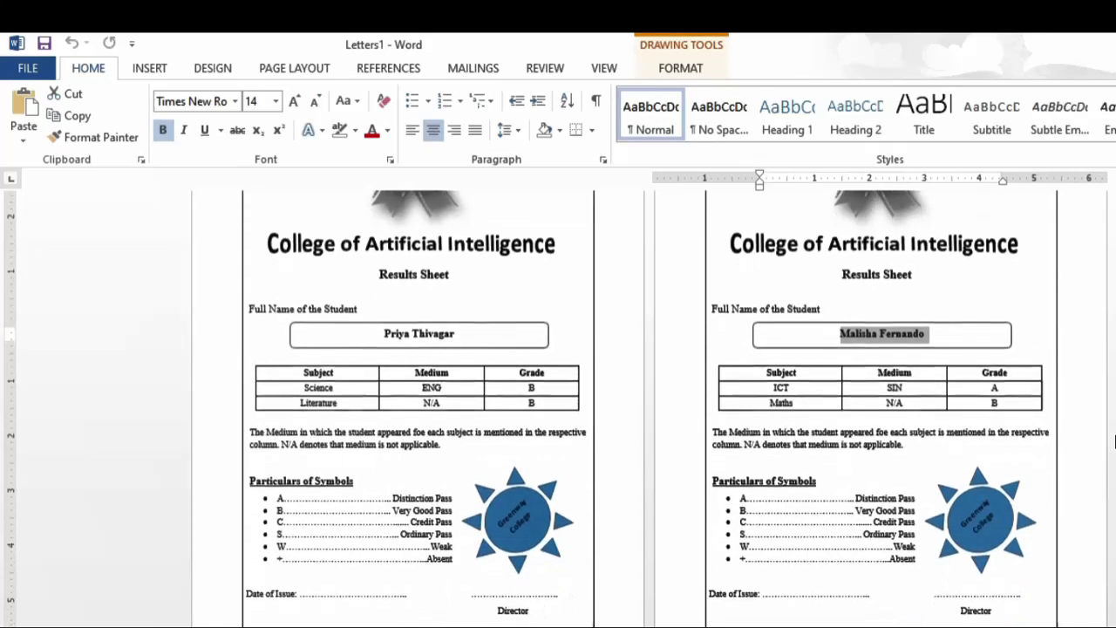
{"action": "scroll", "coordinate": [1115, 443], "scroll_direction": "up", "scroll_amount": 3}
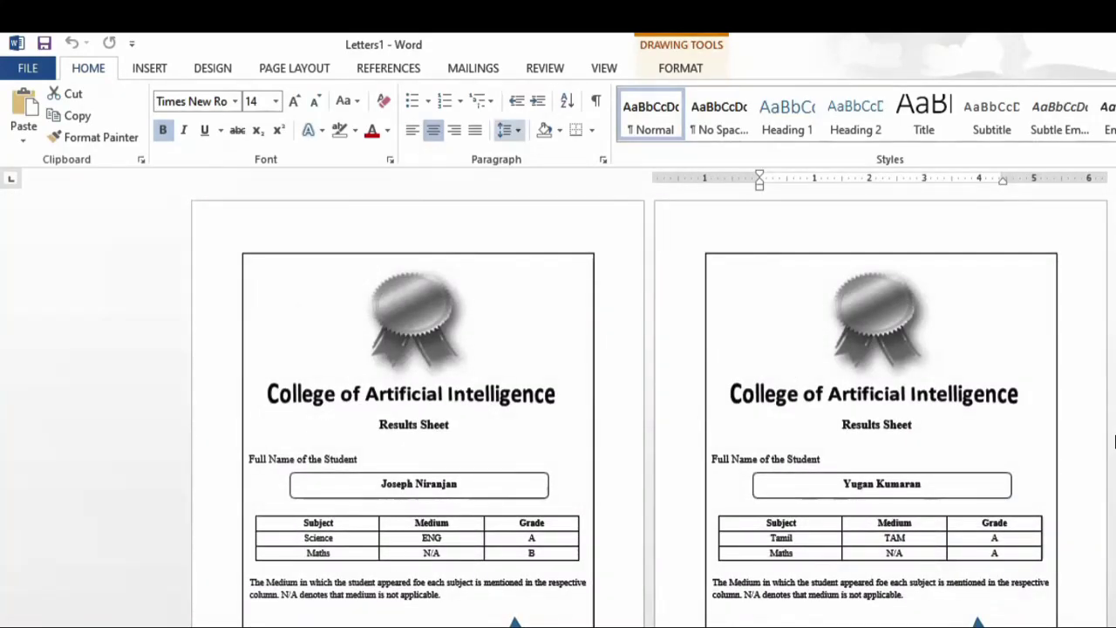
Save the merged document as 'Certificates' on the Desktop
{"action": "key", "text": "alt+f"}
{"action": "key", "text": "a"}
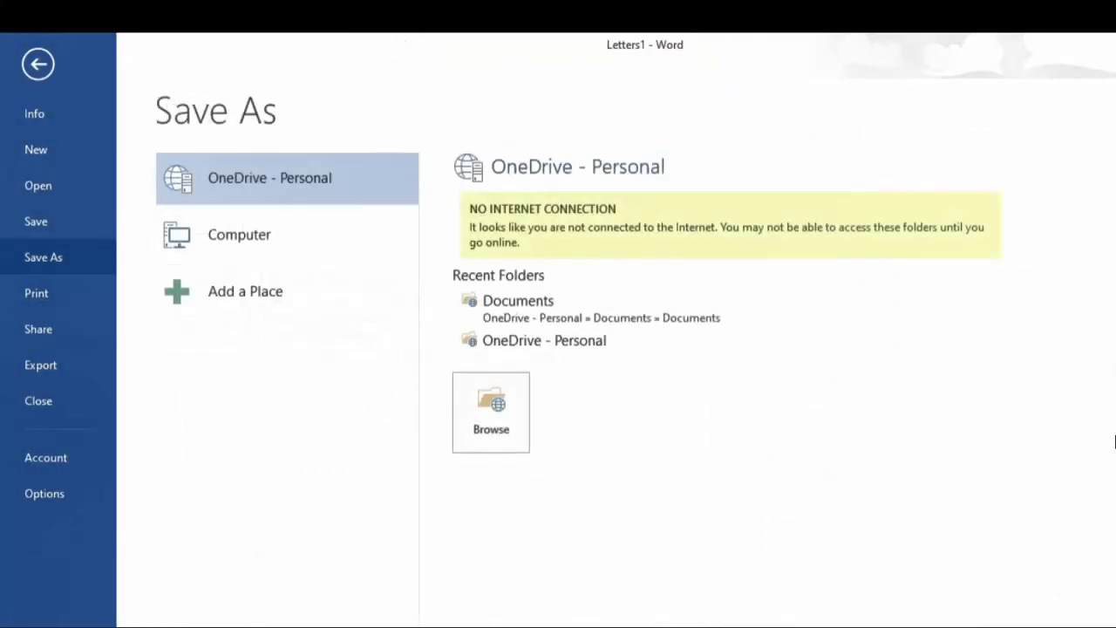
{"action": "key", "text": "Return"}
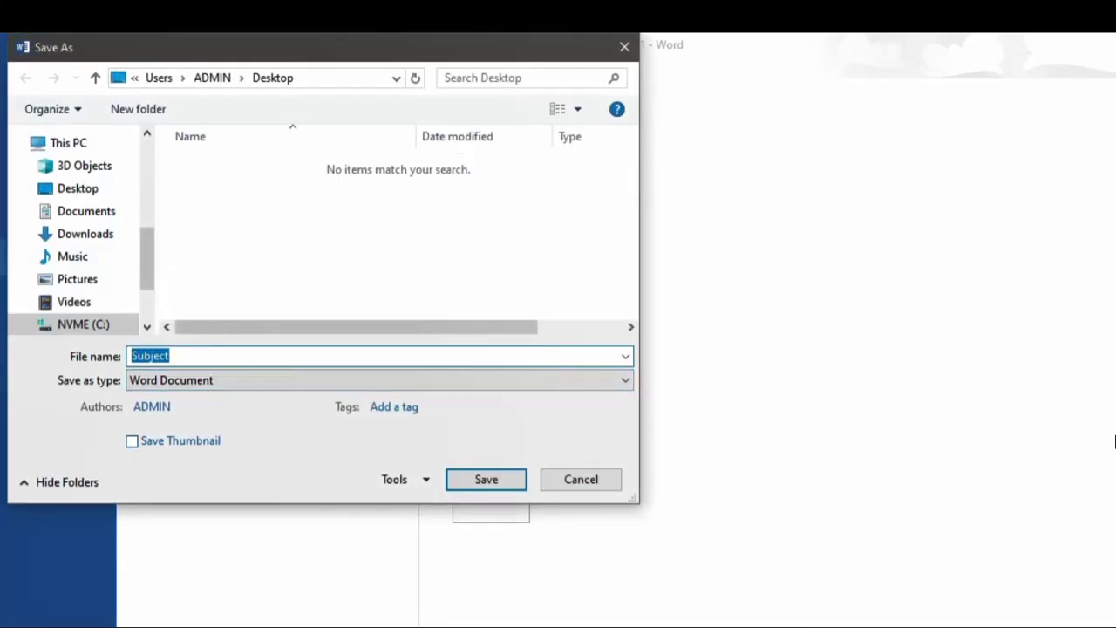
{"action": "type", "text": "Certifi"}
{"action": "type", "text": "cates"}
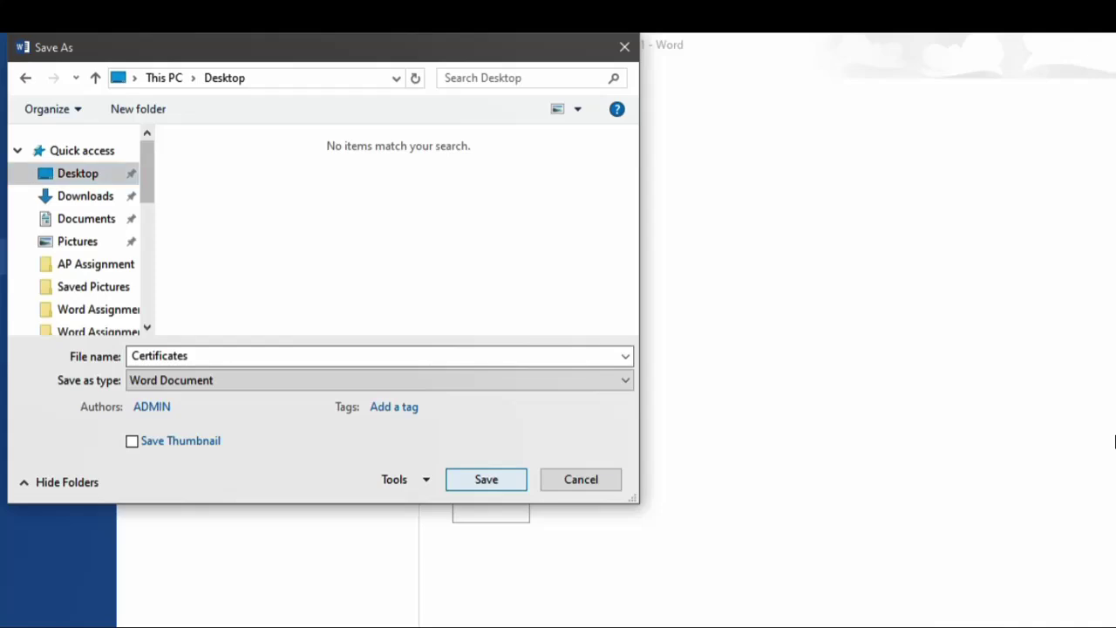
{"action": "key", "text": "Return"}
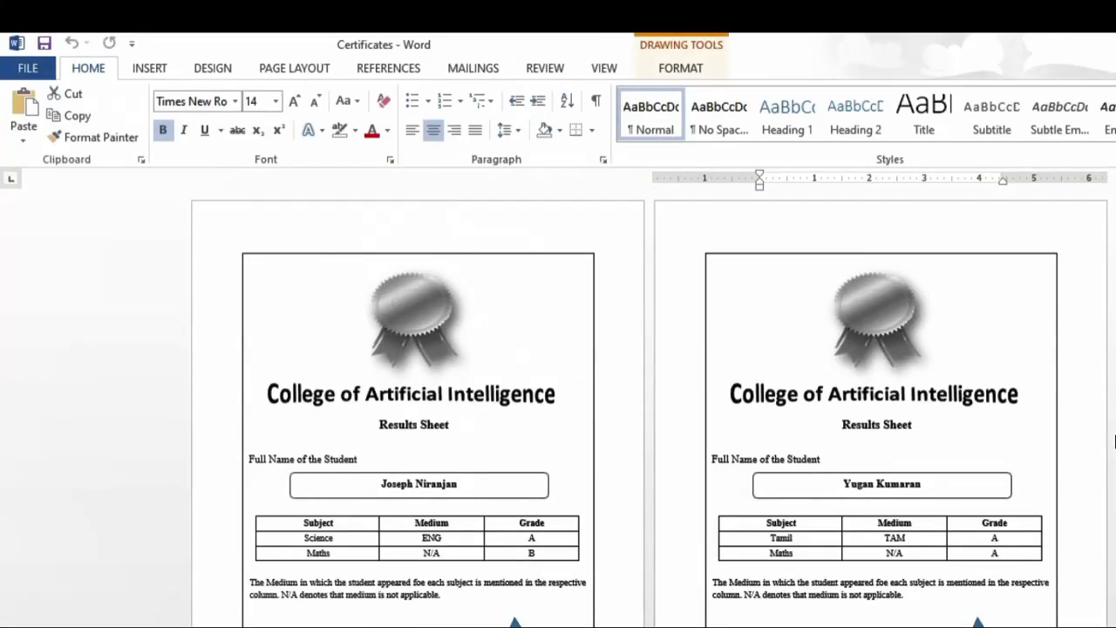
Close Certificates, then close the Certificate template without saving changes
{"action": "key", "text": "alt+F4"}
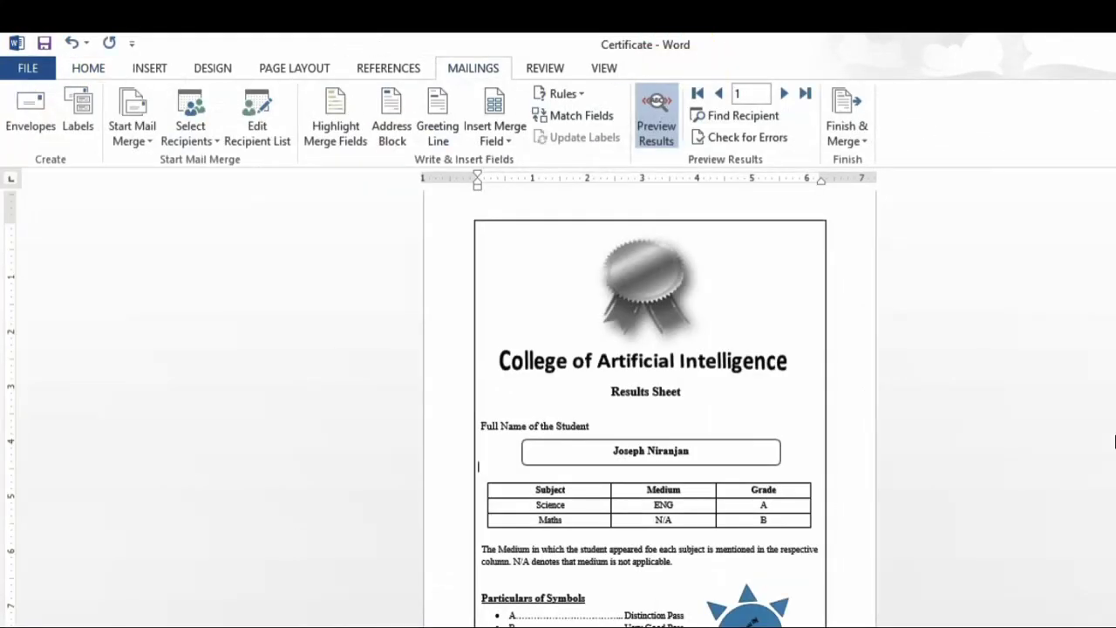
{"action": "key", "text": "alt+F4"}
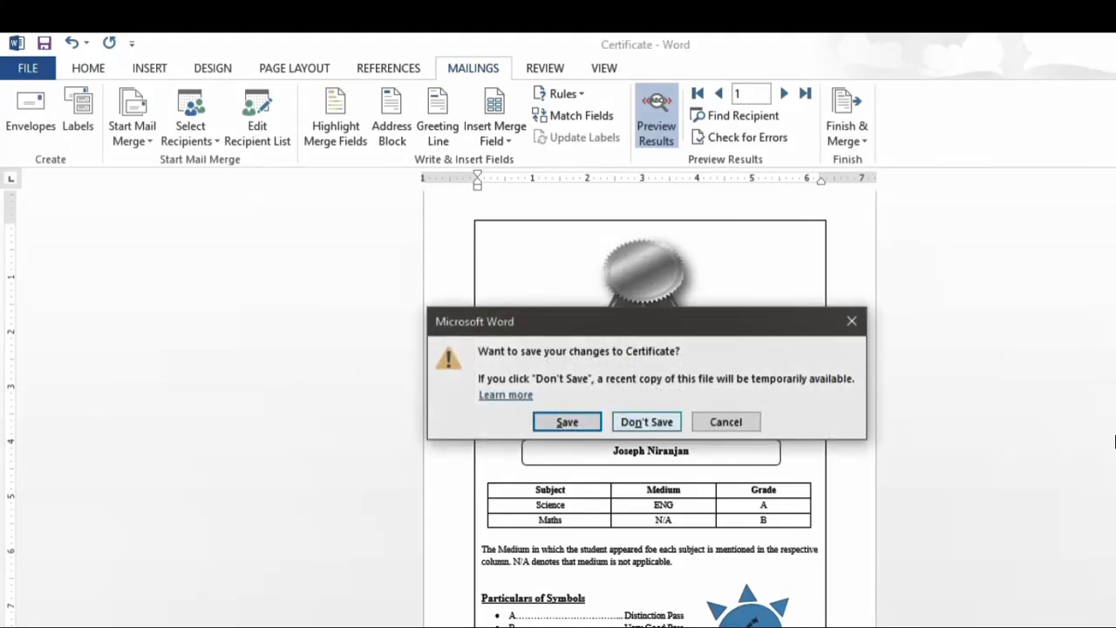
{"action": "key", "text": "Tab"}
{"action": "key", "text": "Return"}
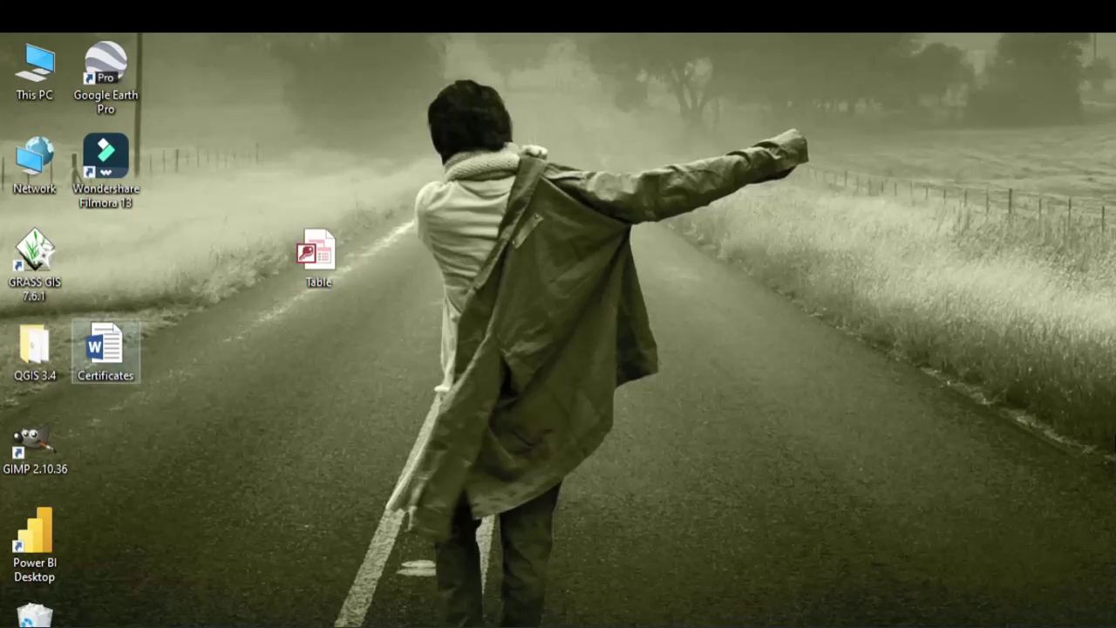
Open Certificates from the desktop and scroll through each student's merged results sheet
{"action": "left_click_drag", "start_coordinate": [104, 349], "coordinate": [246, 257]}
{"action": "double_click", "coordinate": [246, 257]}
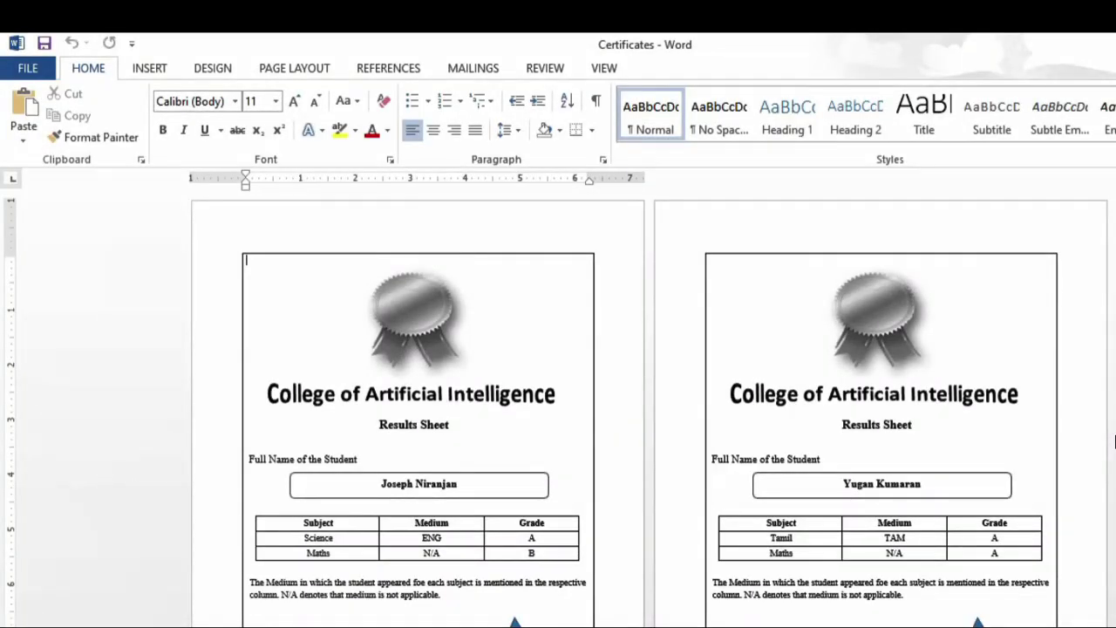
{"action": "scroll", "coordinate": [1115, 442], "scroll_direction": "down", "scroll_amount": 3}
{"action": "scroll", "coordinate": [1114, 442], "scroll_direction": "down", "scroll_amount": 3}
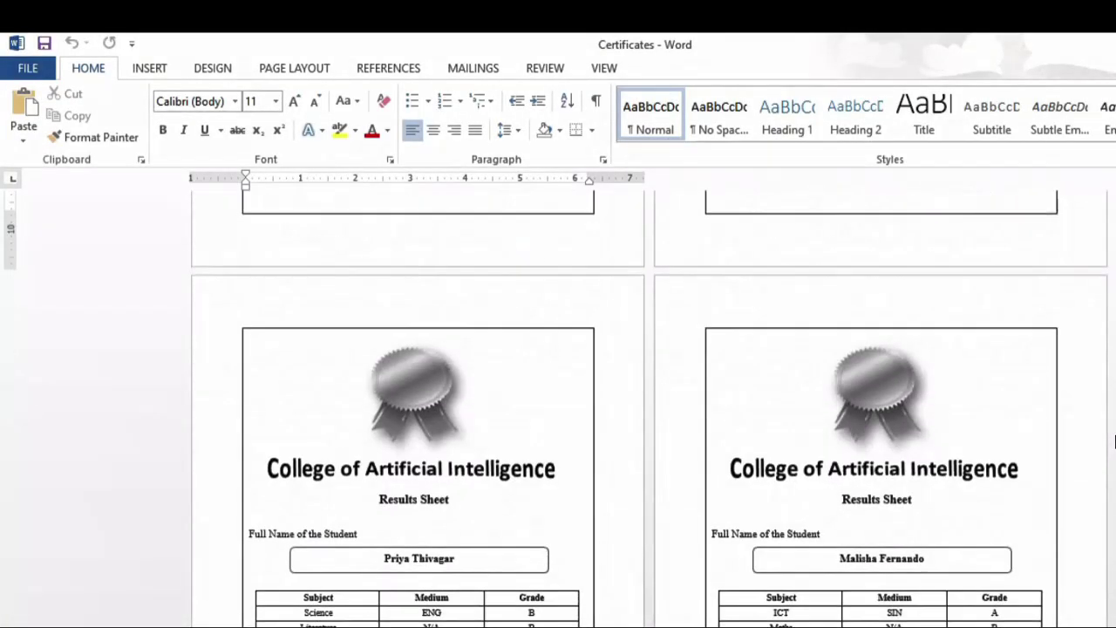
{"action": "scroll", "coordinate": [1114, 442], "scroll_direction": "down", "scroll_amount": 3}
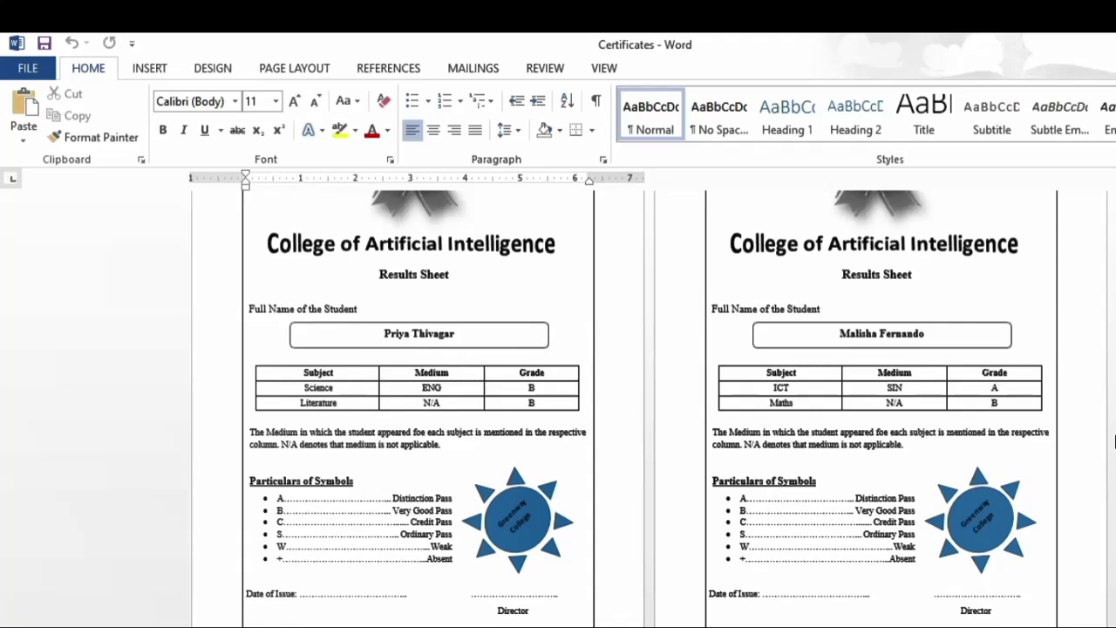
{"action": "scroll", "coordinate": [1114, 442], "scroll_direction": "up", "scroll_amount": 5}
{"action": "scroll", "coordinate": [1114, 442], "scroll_direction": "up", "scroll_amount": 3}
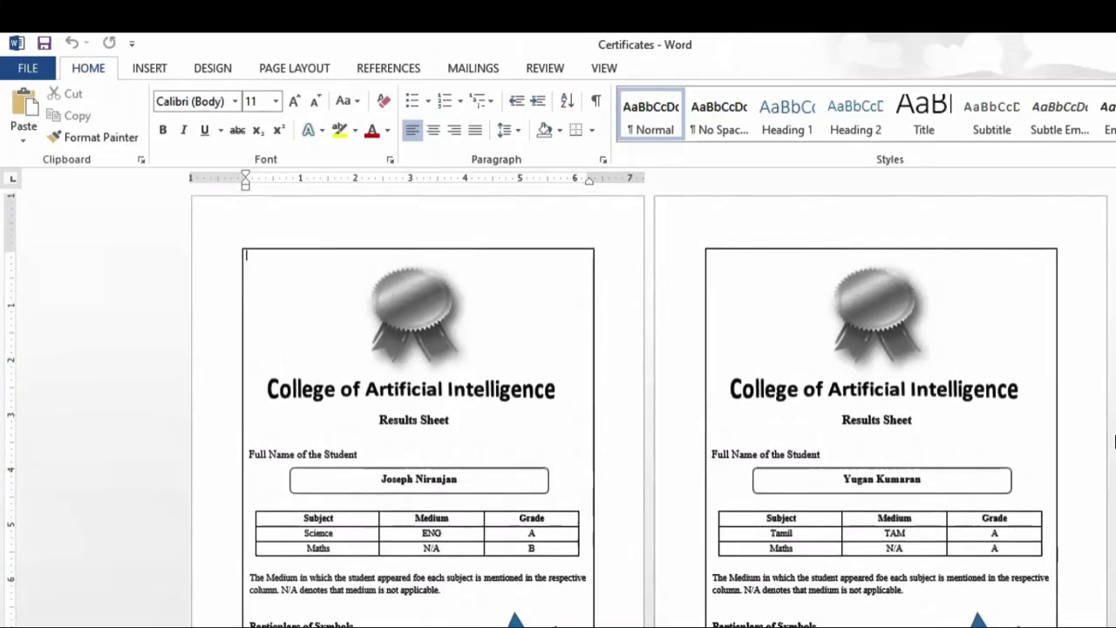